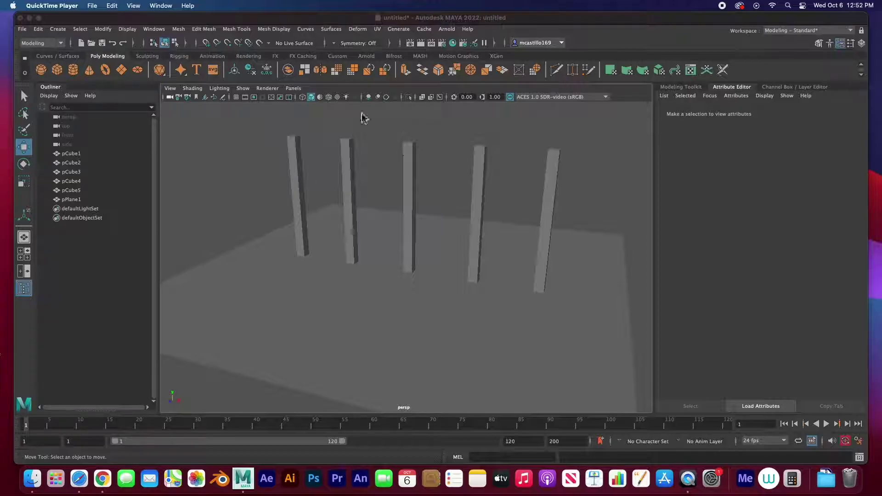
pyautogui.click(361, 30)
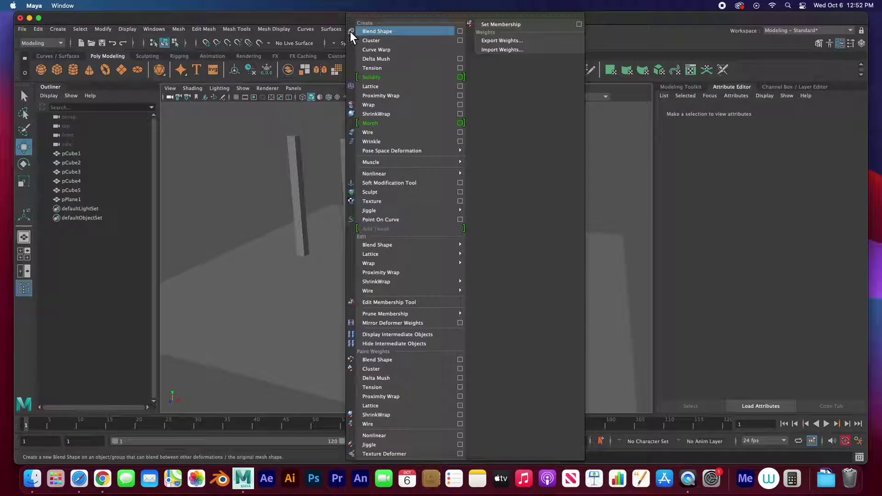
pyautogui.click(264, 124)
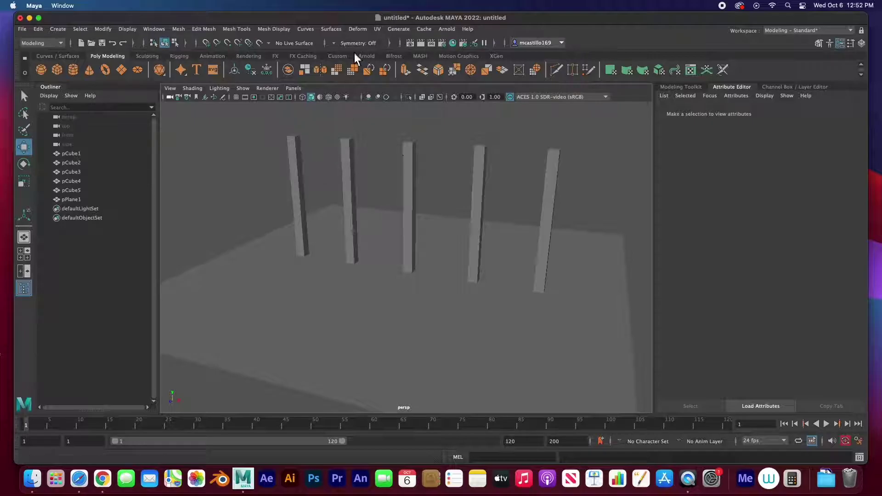
pyautogui.click(360, 31)
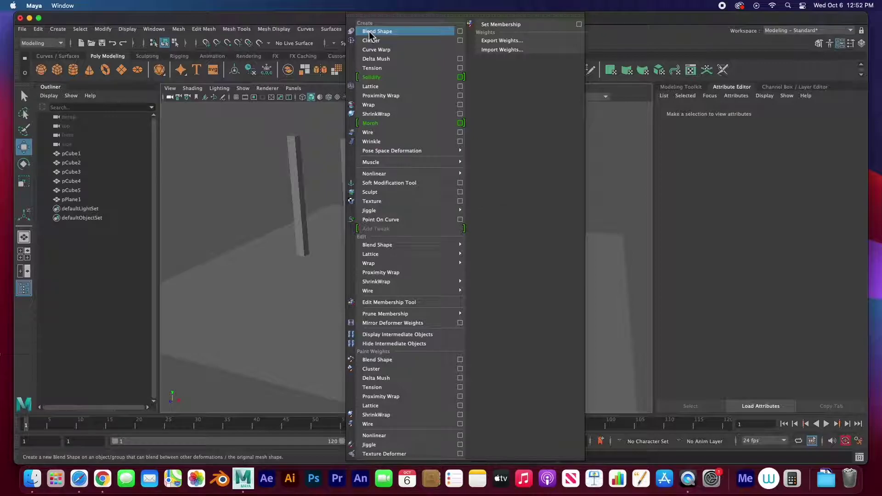
pyautogui.moveTo(368, 176)
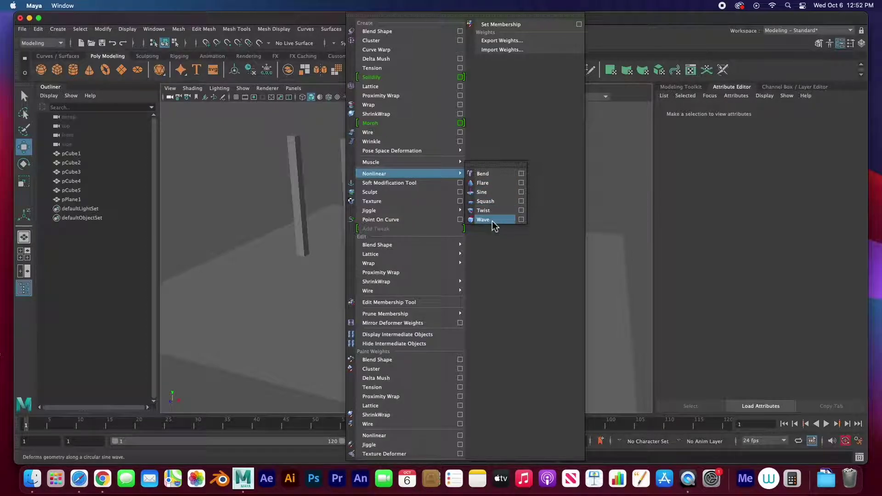
pyautogui.click(254, 187)
# Select the five pillars and the ground plane in turn, and examine the subdivision settings of pCube1
pyautogui.moveTo(236, 126); pyautogui.dragTo(583, 171)
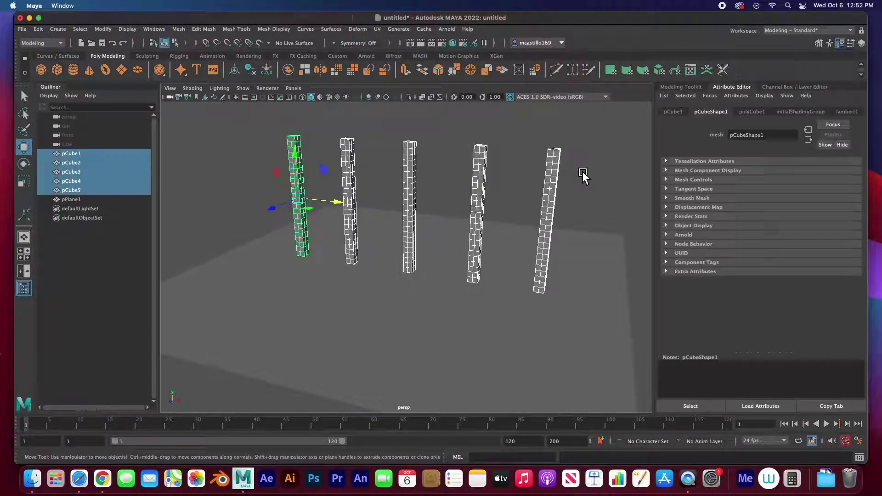
pyautogui.click(520, 272)
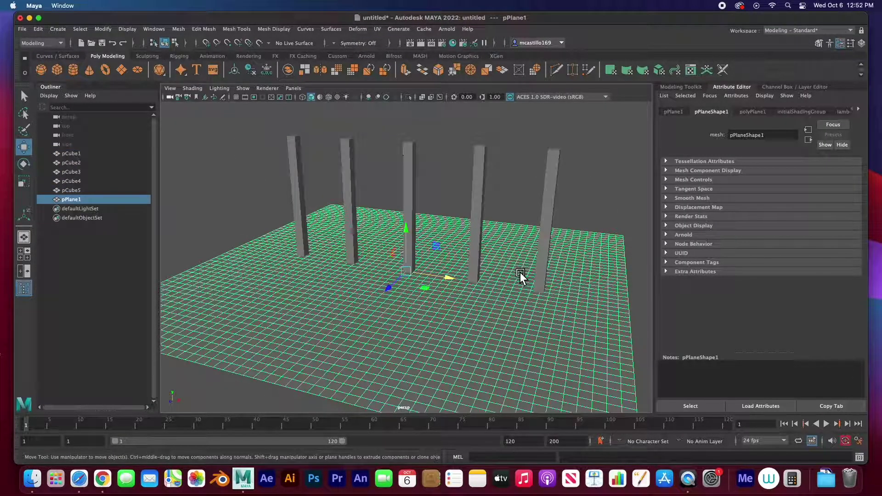
pyautogui.click(296, 160)
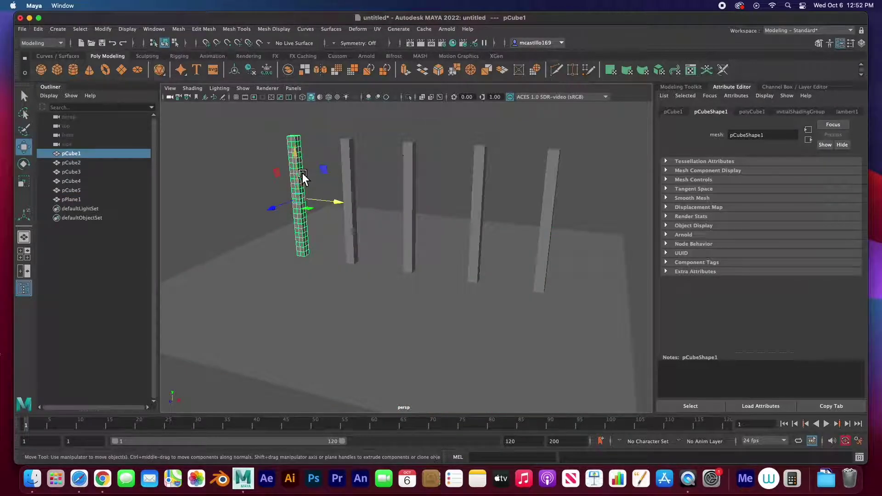
pyautogui.press('f')
pyautogui.keyDown('alt'); pyautogui.moveTo(383, 161); pyautogui.dragTo(380, 177); pyautogui.keyUp('alt')
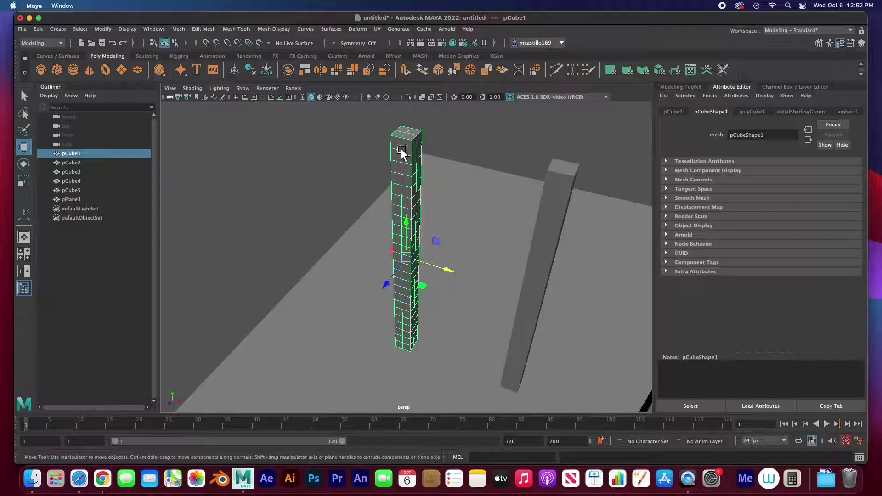
pyautogui.click(754, 113)
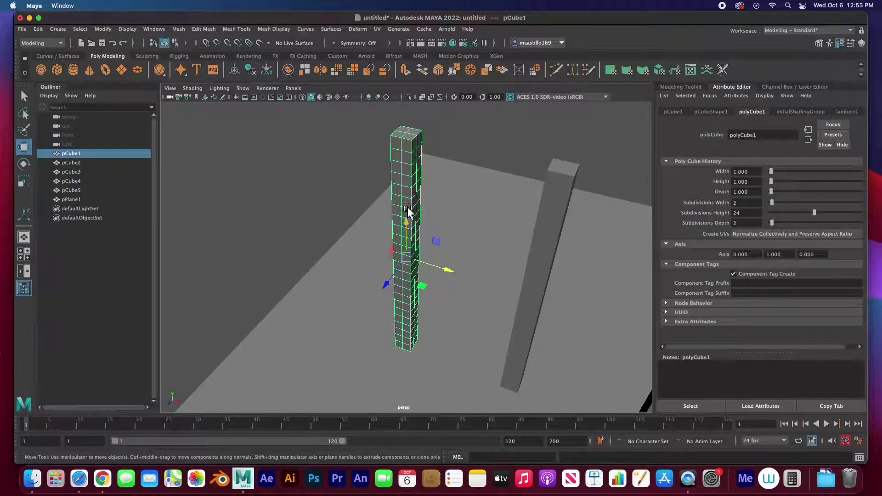
# Examine the mesh of the other four pillars and the subdivision settings of the ground plane
pyautogui.click(546, 180)
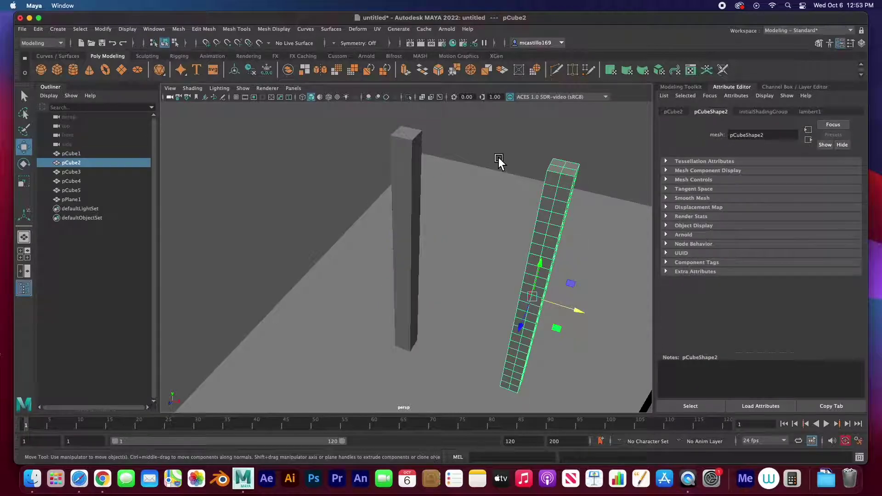
pyautogui.keyDown('alt'); pyautogui.moveTo(499, 158); pyautogui.dragTo(522, 192); pyautogui.keyUp('alt')
pyautogui.click(522, 266)
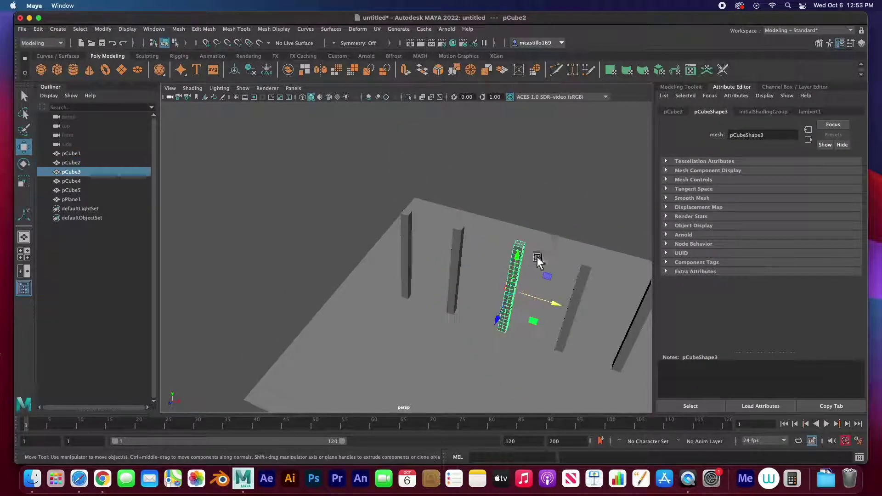
pyautogui.click(581, 283)
pyautogui.click(646, 307)
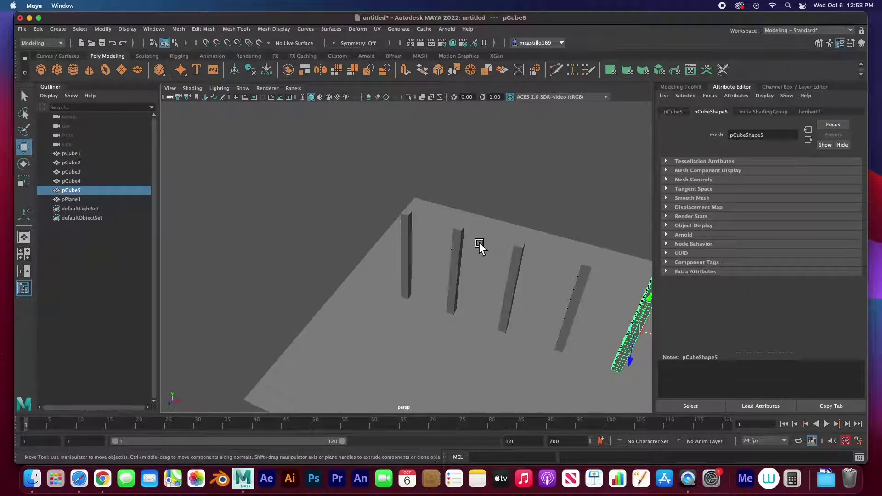
pyautogui.click(451, 218)
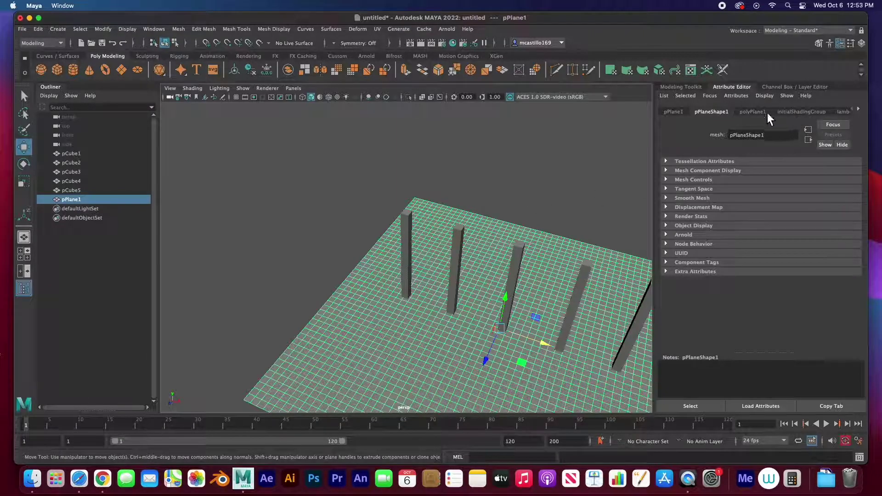
pyautogui.click(754, 112)
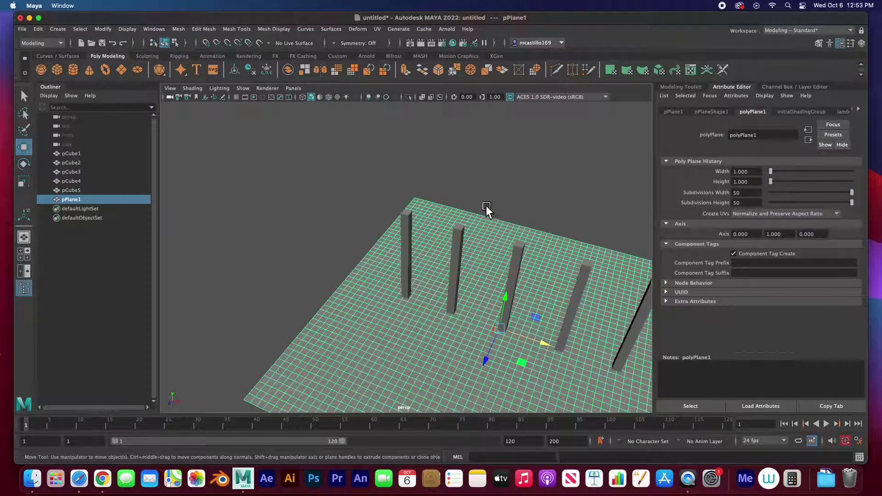
pyautogui.click(473, 197)
pyautogui.click(448, 223)
pyautogui.press('f')
pyautogui.click(447, 166)
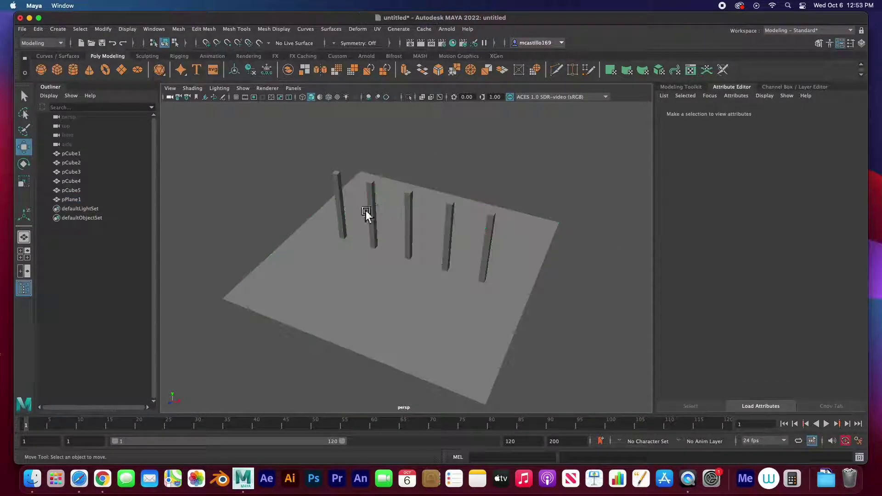
# Add a nonlinear Bend deformer to the first pillar, pCube1
pyautogui.click(342, 187)
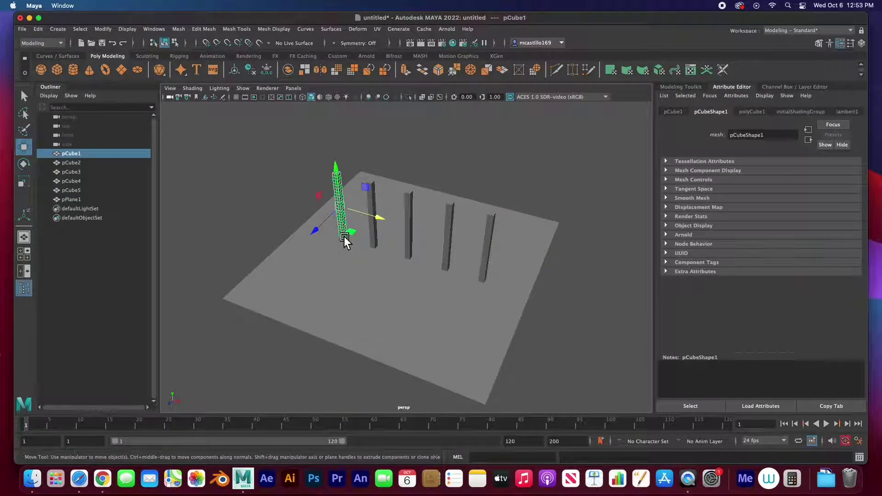
pyautogui.scroll(2, 343, 236)
pyautogui.press('f')
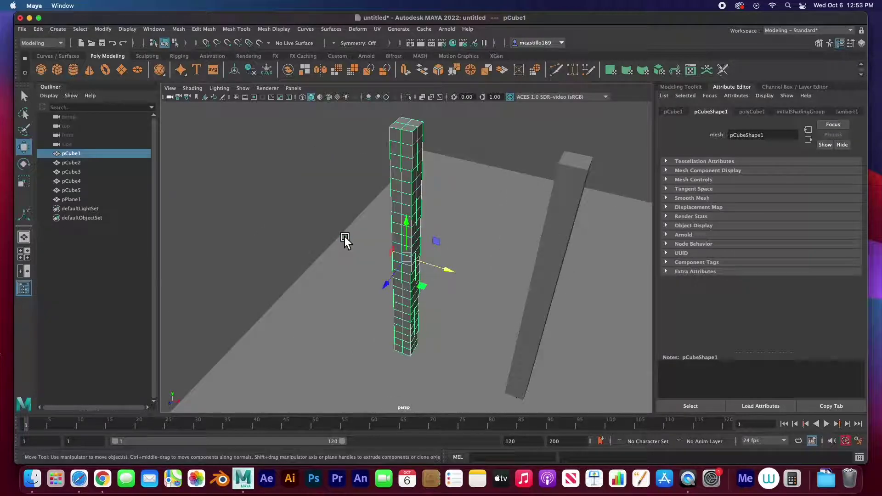
pyautogui.keyDown('alt'); pyautogui.moveTo(393, 252); pyautogui.dragTo(397, 230); pyautogui.keyUp('alt')
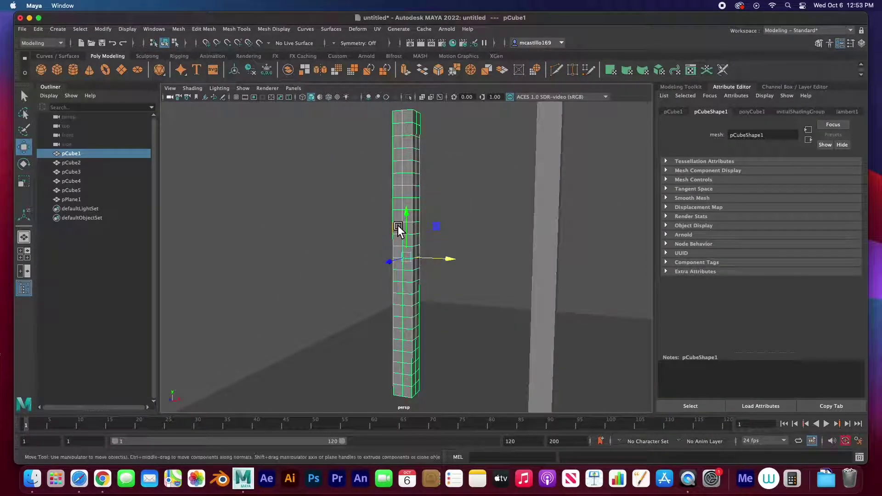
pyautogui.scroll(-2, 398, 230)
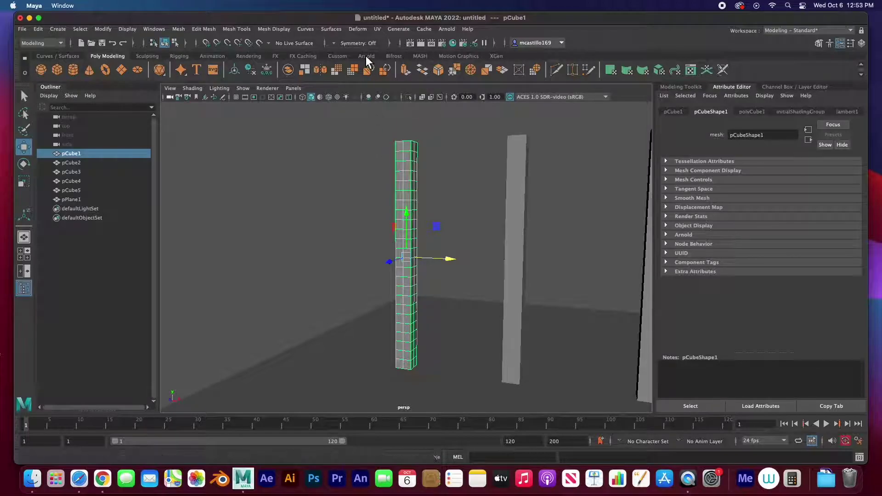
pyautogui.click(364, 29)
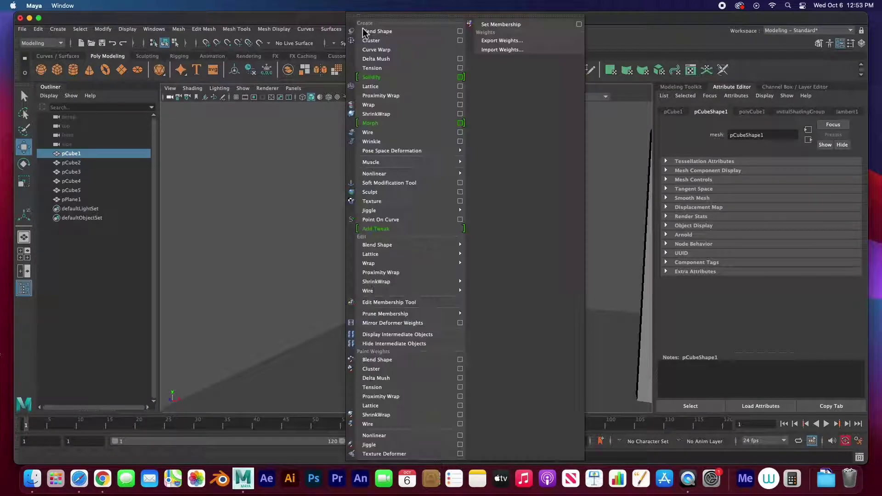
pyautogui.moveTo(383, 174)
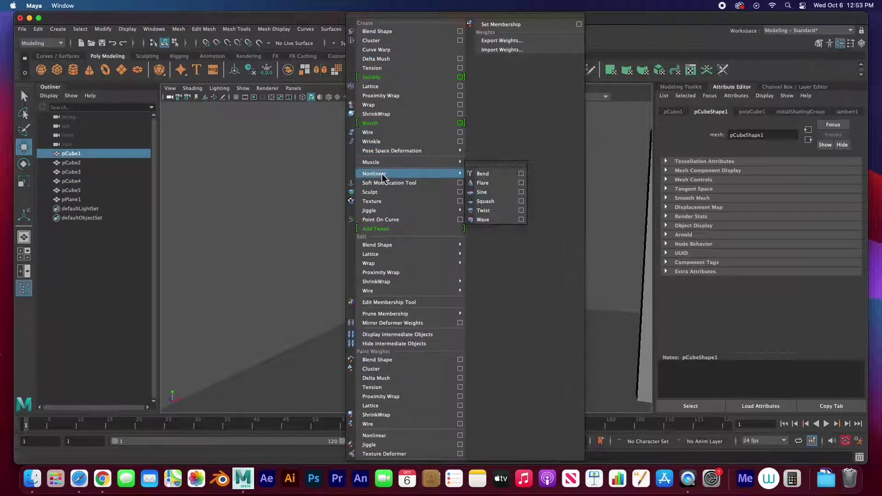
pyautogui.click(490, 174)
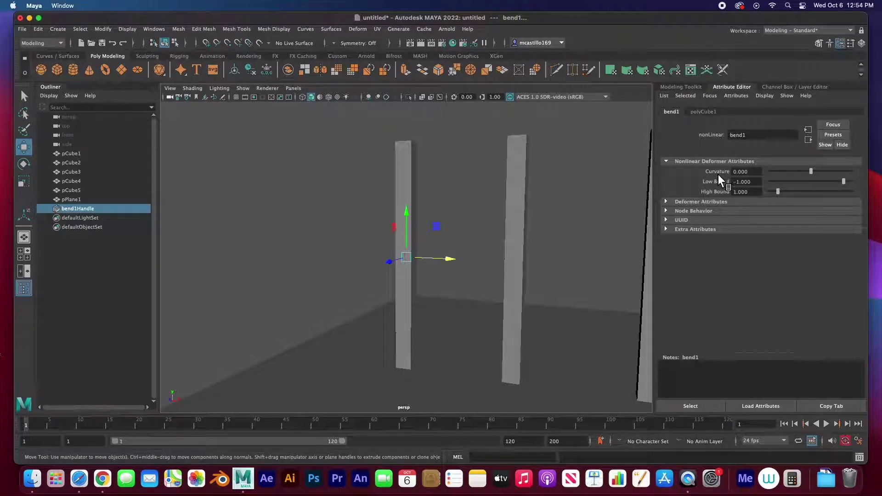
# Bend only the pillar's upper half by setting the low bound to 0 and the curvature to about -145
pyautogui.moveTo(816, 174); pyautogui.dragTo(789, 185)
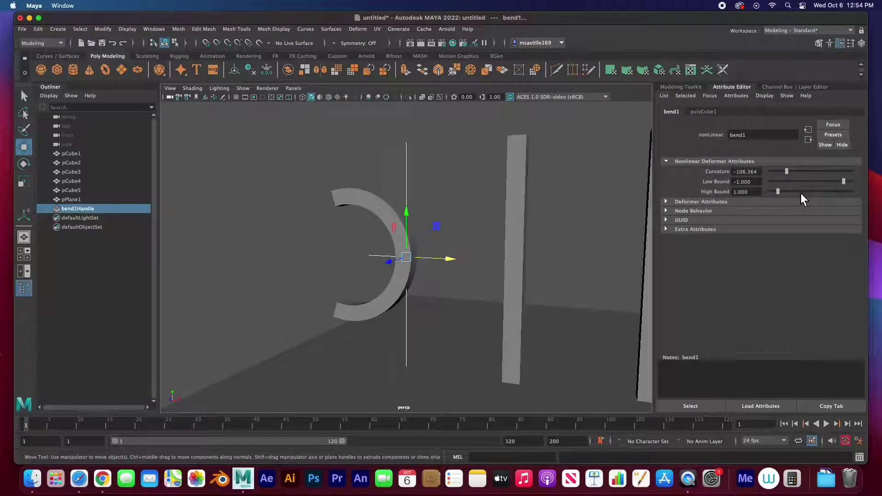
pyautogui.moveTo(845, 184); pyautogui.dragTo(853, 183)
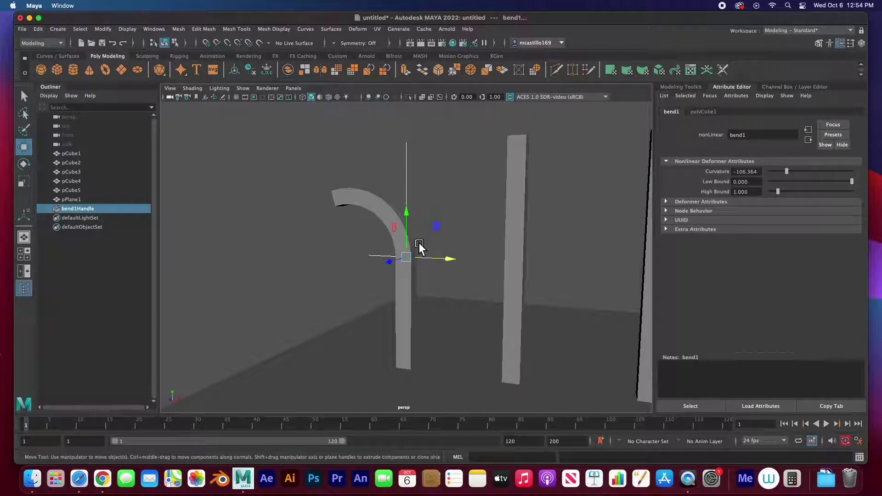
pyautogui.moveTo(792, 176)
pyautogui.mouseDown()
pyautogui.moveTo(784, 175)
pyautogui.moveTo(846, 183)
pyautogui.moveTo(779, 178)
pyautogui.moveTo(846, 175)
pyautogui.moveTo(780, 178)
pyautogui.mouseUp()
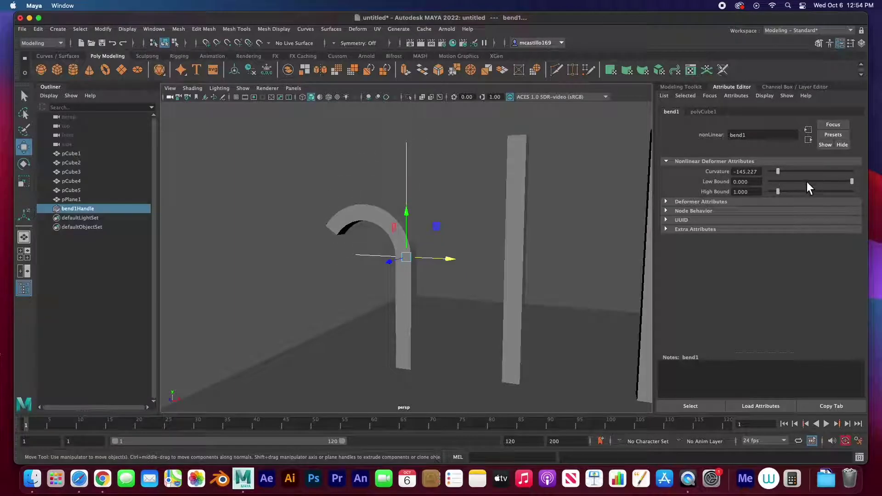
# Bend only the pillar's lower half with low bound -1, high bound 0 and curvature about -151
pyautogui.moveTo(852, 184); pyautogui.dragTo(844, 185)
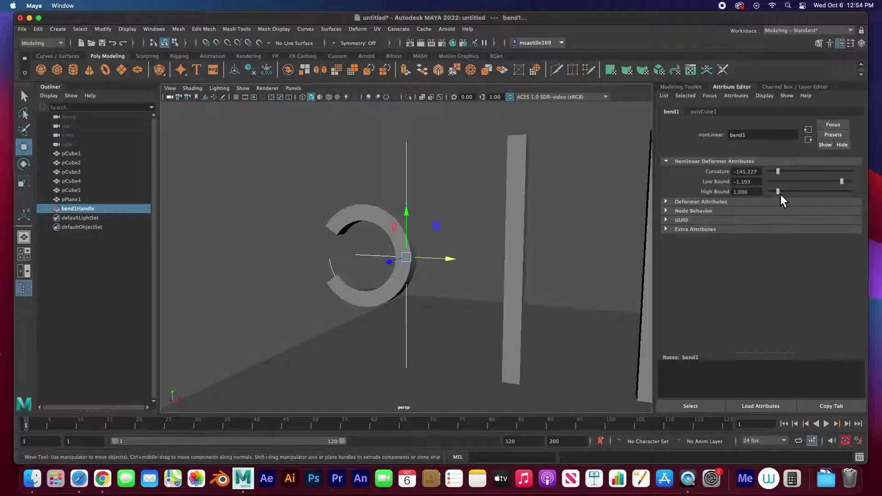
pyautogui.click(732, 182)
pyautogui.press('Return')
pyautogui.moveTo(782, 194)
pyautogui.mouseDown()
pyautogui.moveTo(772, 197)
pyautogui.moveTo(826, 174)
pyautogui.moveTo(797, 181)
pyautogui.moveTo(853, 175)
pyautogui.moveTo(780, 178)
pyautogui.moveTo(826, 175)
pyautogui.moveTo(793, 175)
pyautogui.moveTo(772, 197)
pyautogui.mouseUp()
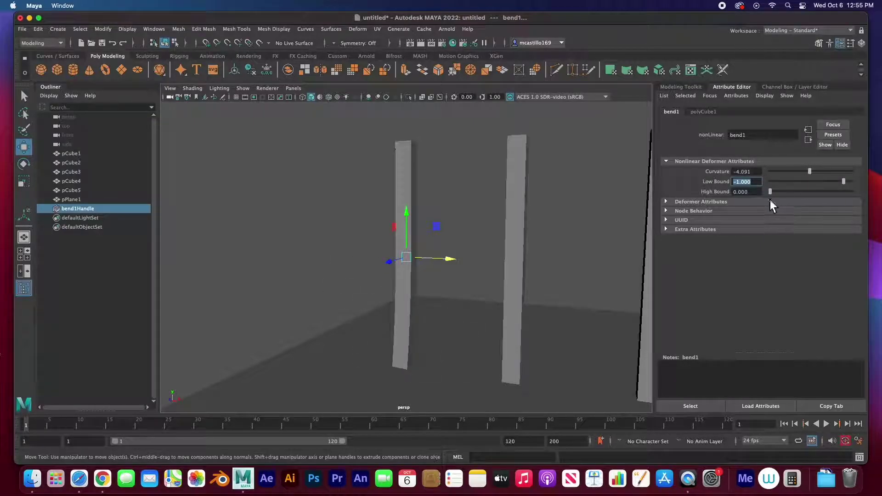
pyautogui.moveTo(810, 172); pyautogui.dragTo(778, 179)
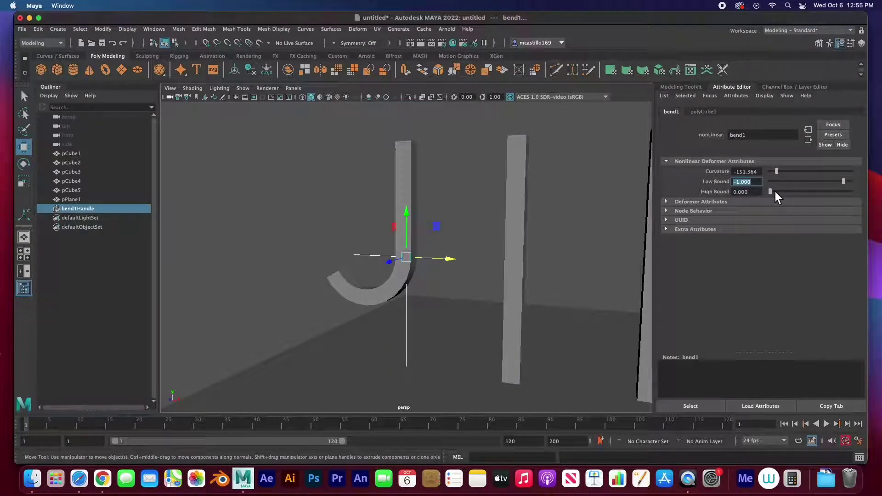
# Set the bend's high bound to 1 and its curvature to about -106
pyautogui.click(734, 193)
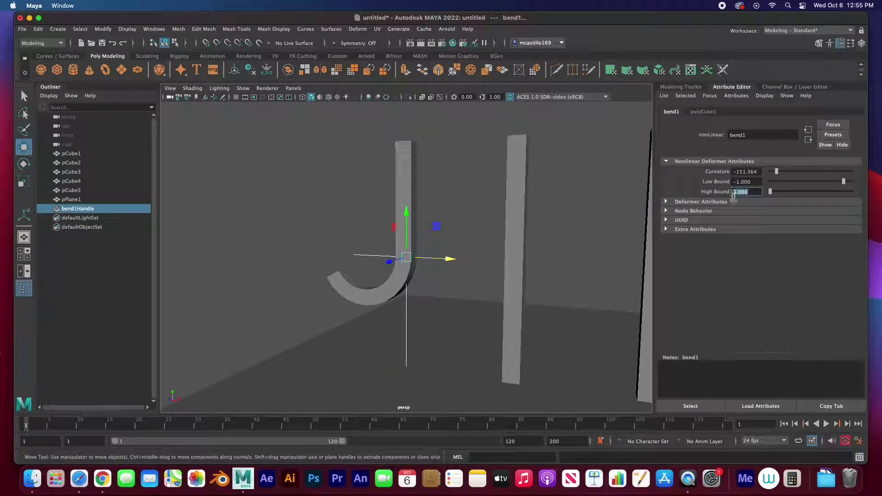
pyautogui.write('1')
pyautogui.press('Return')
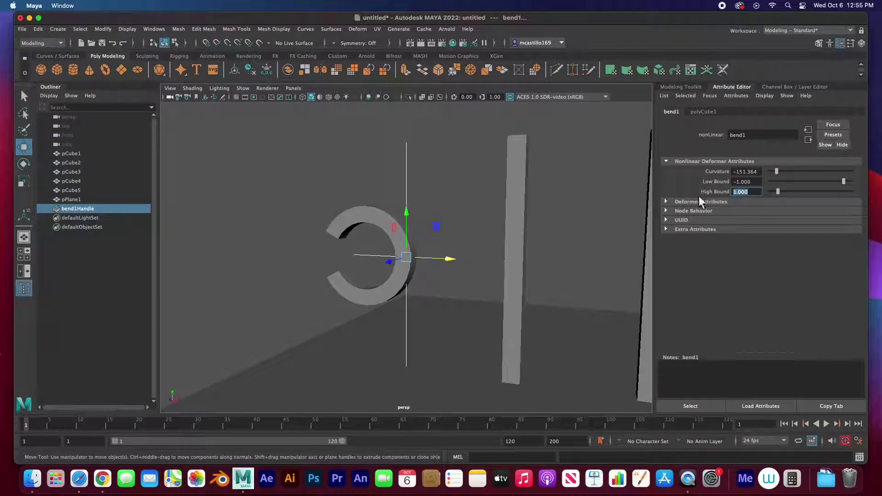
pyautogui.moveTo(781, 173)
pyautogui.mouseDown()
pyautogui.moveTo(832, 176)
pyautogui.moveTo(787, 179)
pyautogui.mouseUp()
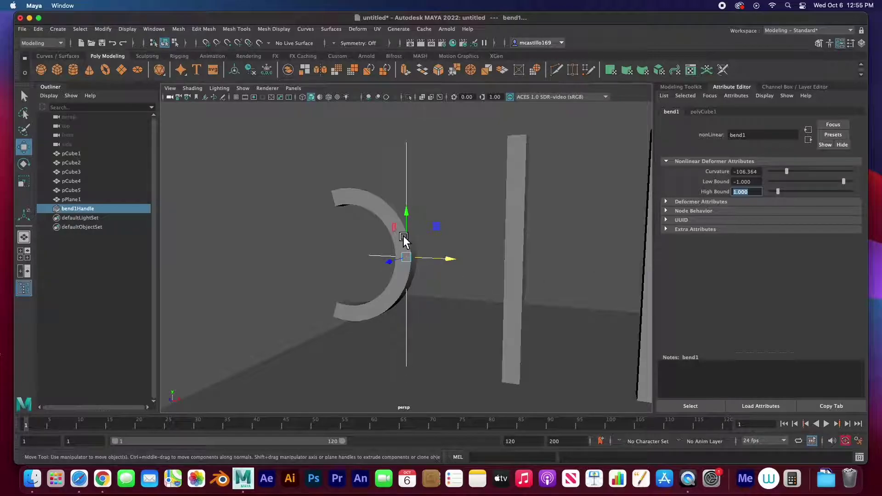
# Try moving the bend handle vertically and sideways along the pillar, and undo the moves
pyautogui.scroll(-2, 425, 229)
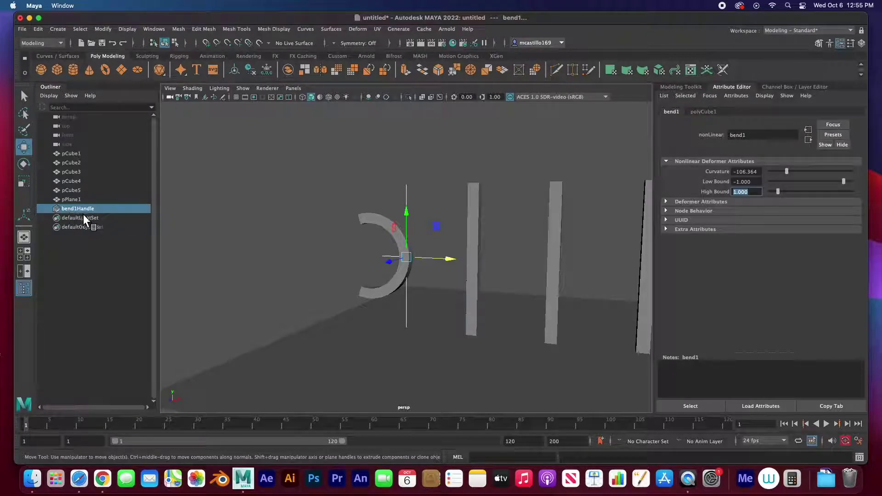
pyautogui.moveTo(409, 218); pyautogui.dragTo(426, 125)
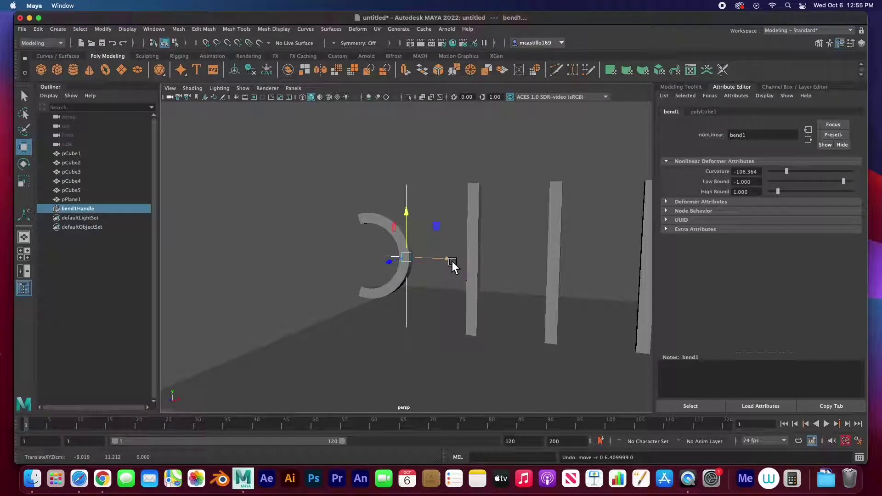
pyautogui.moveTo(453, 261); pyautogui.dragTo(487, 264)
pyautogui.moveTo(550, 268); pyautogui.dragTo(414, 255)
pyautogui.press('super+z')
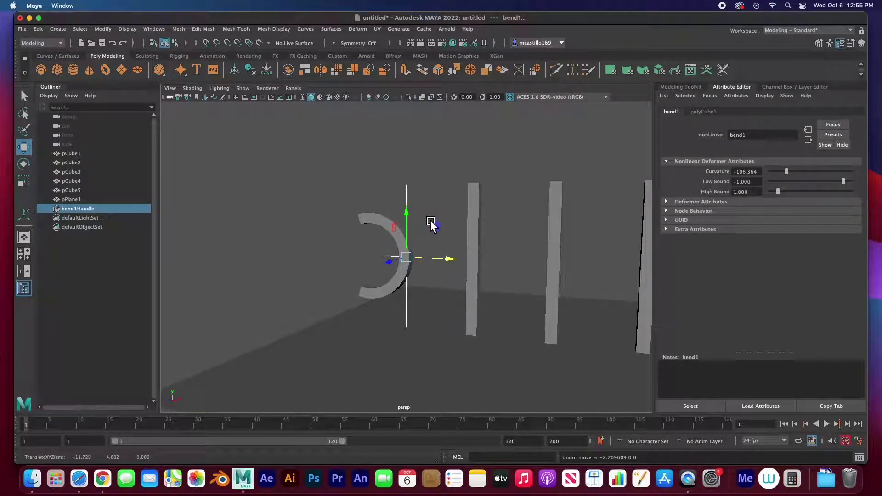
# Try rotating the bend handle around the first pillar, and clear the selection
pyautogui.press('e')
pyautogui.moveTo(427, 225)
pyautogui.mouseDown()
pyautogui.moveTo(445, 234)
pyautogui.moveTo(455, 272)
pyautogui.moveTo(449, 299)
pyautogui.moveTo(402, 310)
pyautogui.moveTo(367, 294)
pyautogui.moveTo(410, 305)
pyautogui.moveTo(465, 304)
pyautogui.moveTo(489, 273)
pyautogui.moveTo(462, 226)
pyautogui.moveTo(434, 214)
pyautogui.mouseUp()
pyautogui.click(435, 180)
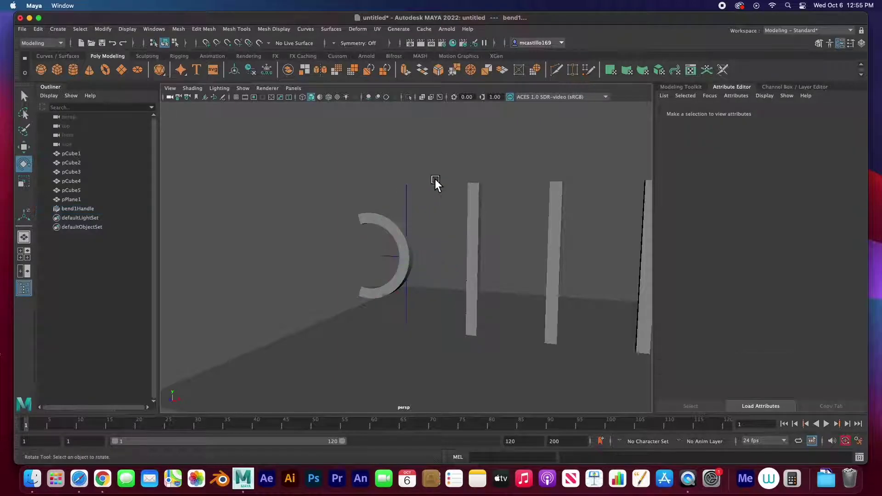
# Add a nonlinear Flare deformer to the second pillar
pyautogui.click(478, 193)
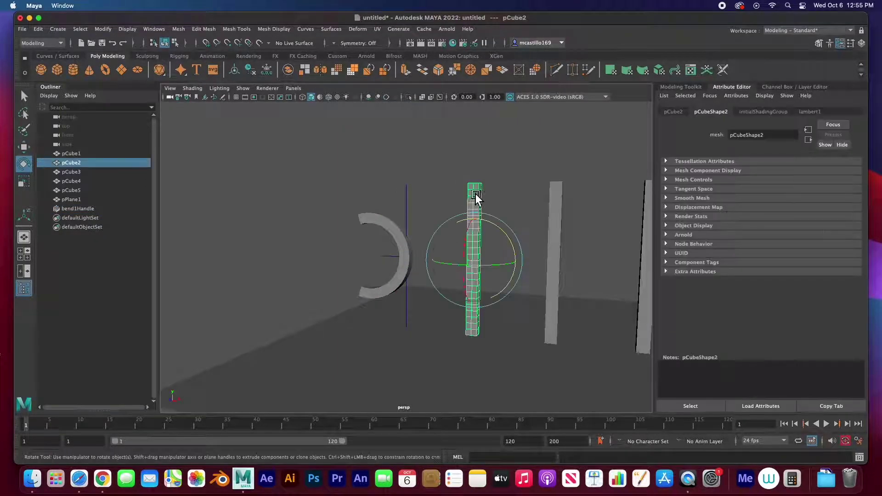
pyautogui.click(357, 29)
pyautogui.moveTo(369, 174)
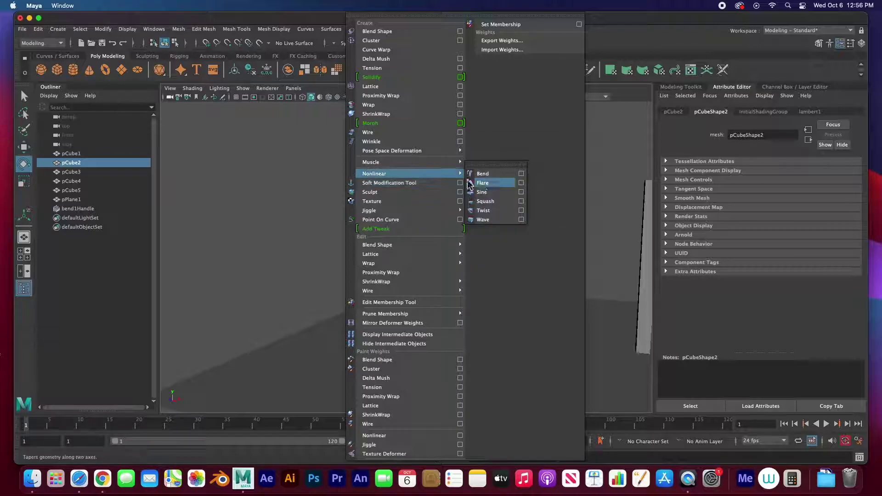
pyautogui.click(483, 183)
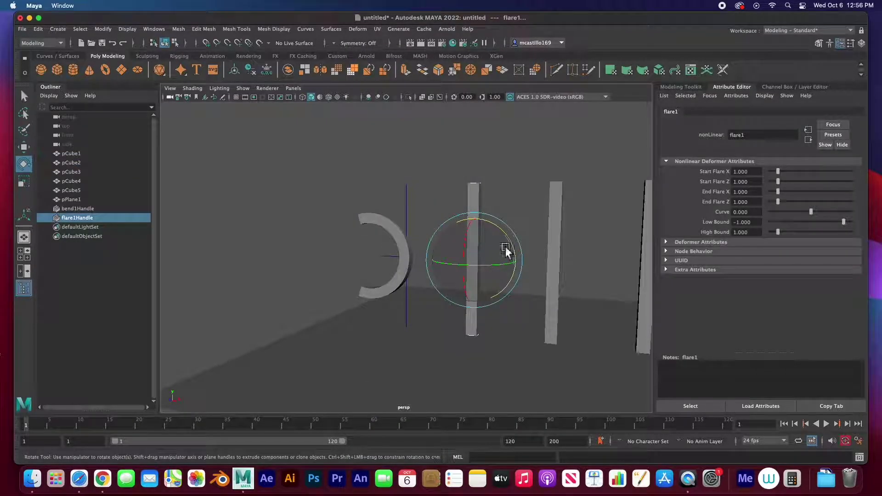
# Set the flare's Start Flare X to about 6.02, Start Flare Z to 9.26, End Flare X to 1.02 and Curve to 0.92
pyautogui.scroll(3, 492, 246)
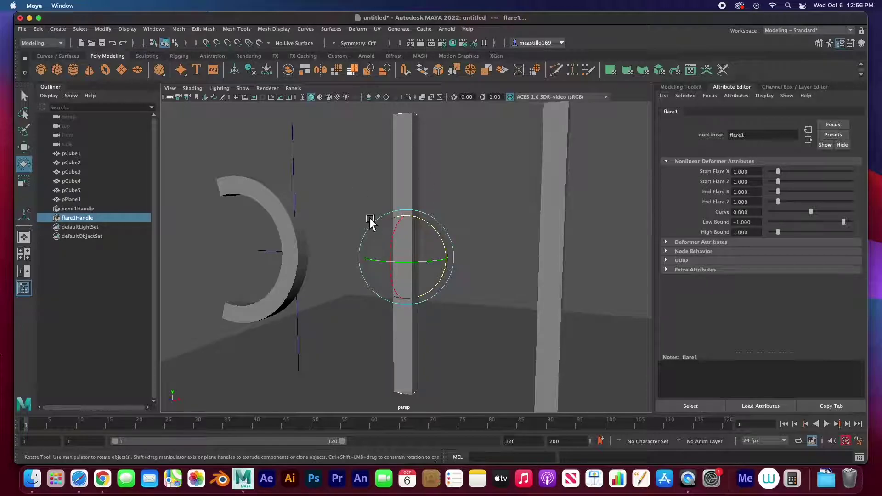
pyautogui.scroll(-3, 406, 241)
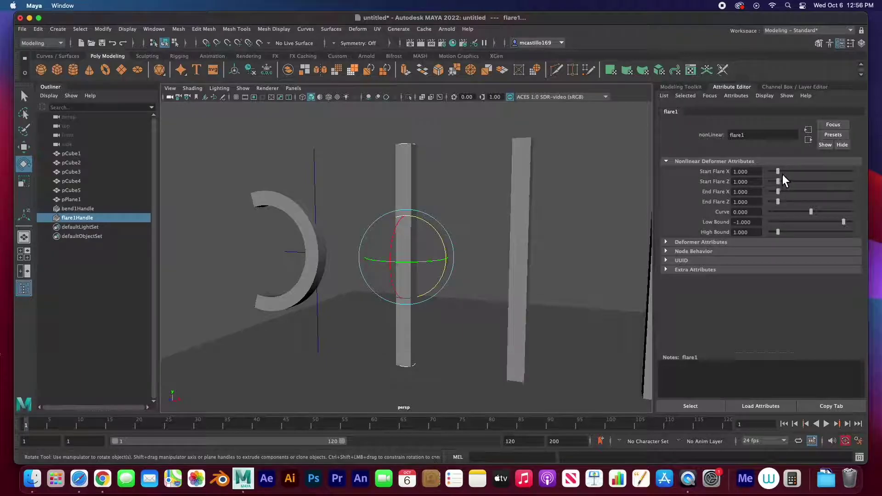
pyautogui.moveTo(781, 174); pyautogui.dragTo(847, 182)
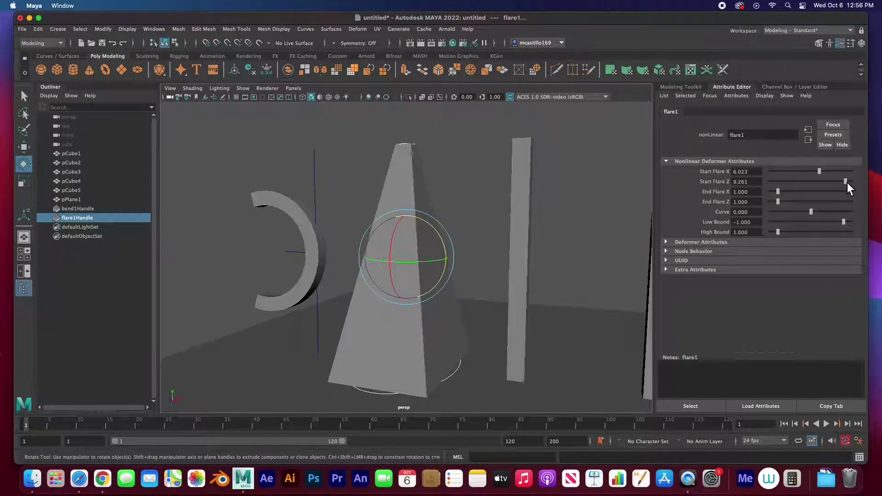
pyautogui.moveTo(782, 196)
pyautogui.mouseDown()
pyautogui.moveTo(829, 195)
pyautogui.moveTo(783, 196)
pyautogui.mouseUp()
pyautogui.moveTo(814, 212)
pyautogui.mouseDown()
pyautogui.moveTo(826, 212)
pyautogui.moveTo(804, 217)
pyautogui.moveTo(825, 216)
pyautogui.mouseUp()
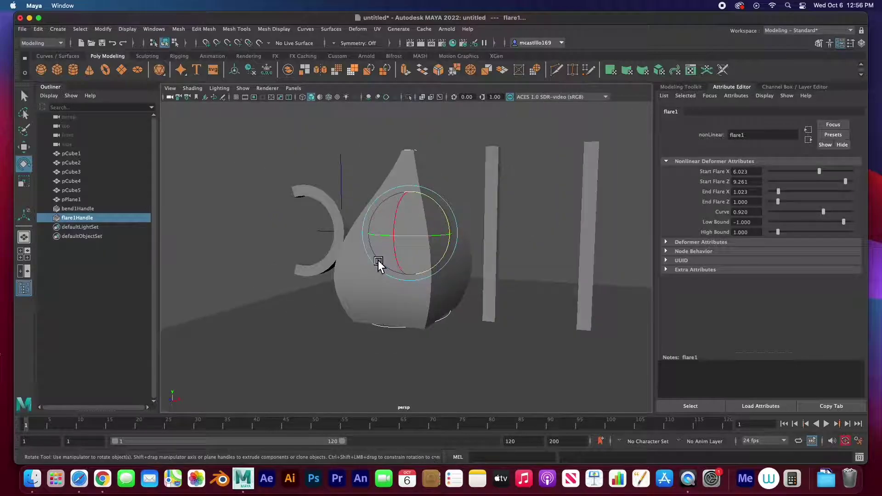
# Try the flare with low bounds of about -0.17 and -1.48, and high bounds of 0 and about 1.02
pyautogui.keyDown('alt'); pyautogui.moveTo(379, 260); pyautogui.dragTo(433, 258); pyautogui.keyUp('alt')
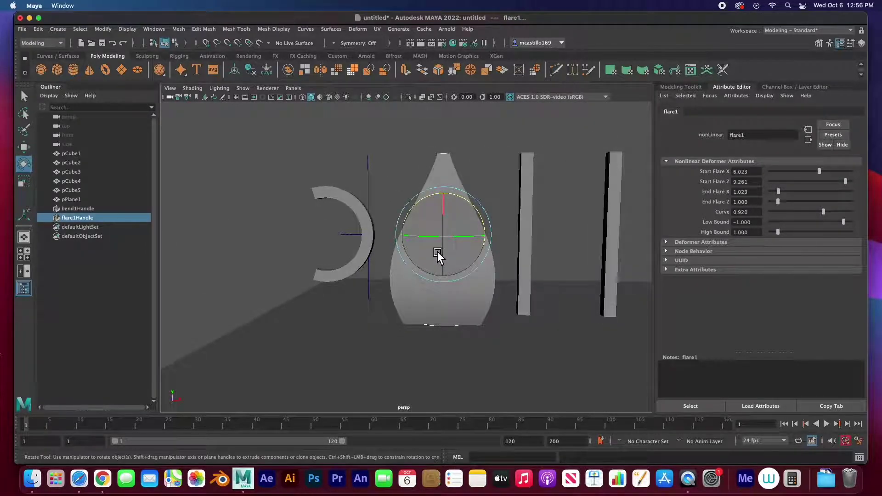
pyautogui.scroll(2, 438, 252)
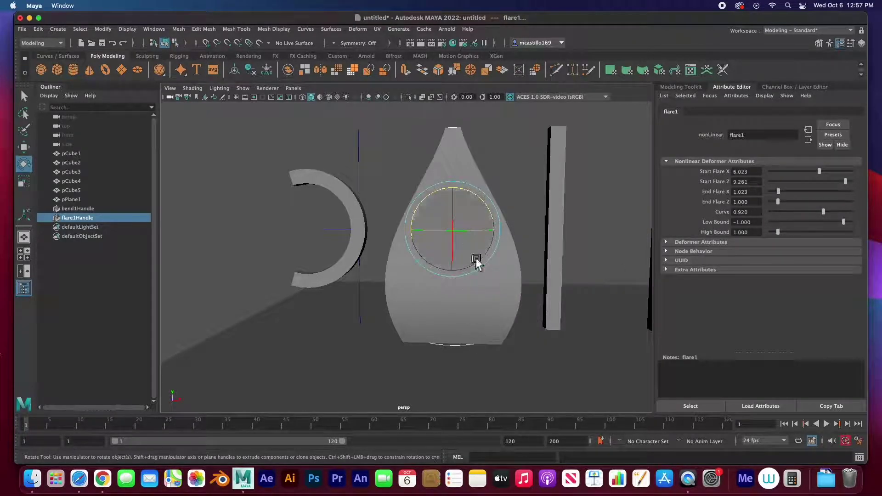
pyautogui.moveTo(847, 222)
pyautogui.mouseDown()
pyautogui.moveTo(837, 225)
pyautogui.moveTo(851, 222)
pyautogui.mouseUp()
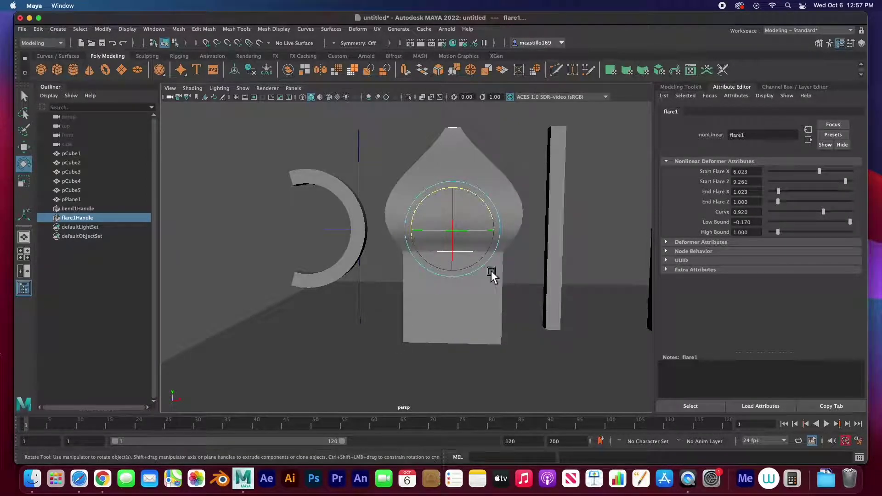
pyautogui.moveTo(438, 272)
pyautogui.keyDown('alt'); pyautogui.mouseDown()
pyautogui.moveTo(550, 274)
pyautogui.moveTo(440, 271)
pyautogui.mouseUp(); pyautogui.keyUp('alt')
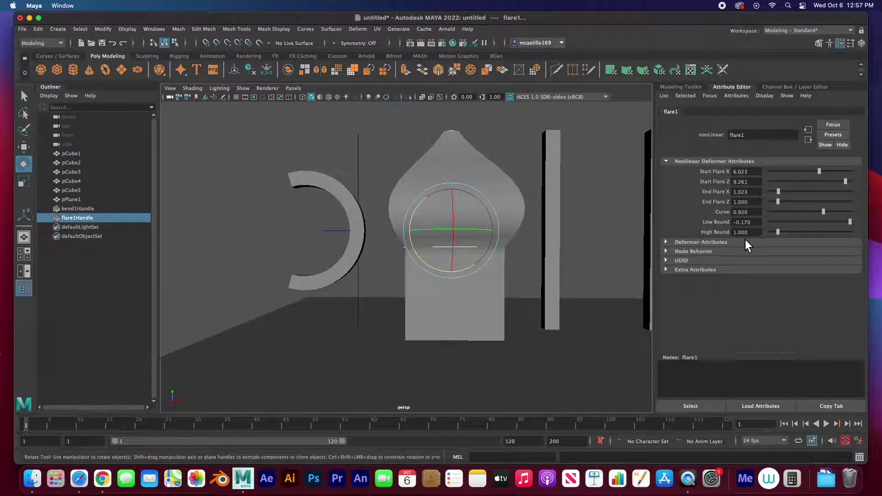
pyautogui.moveTo(850, 222); pyautogui.dragTo(841, 222)
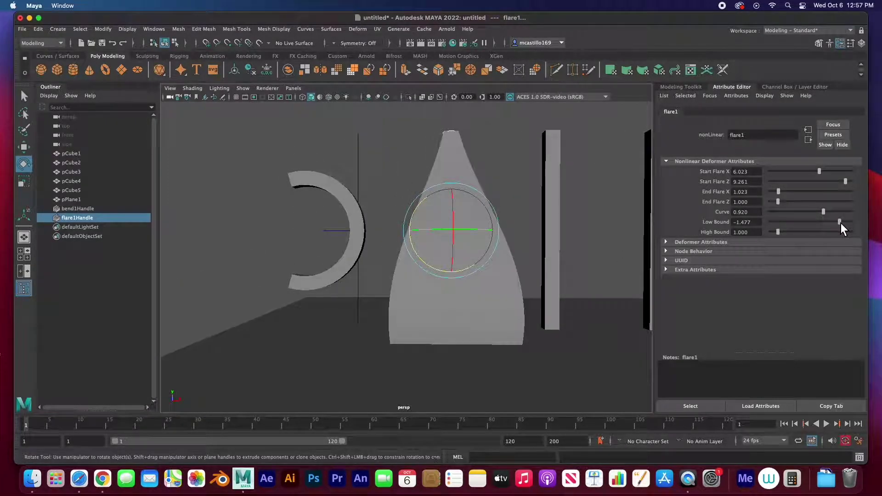
pyautogui.moveTo(777, 237)
pyautogui.mouseDown()
pyautogui.moveTo(797, 233)
pyautogui.moveTo(773, 235)
pyautogui.mouseUp()
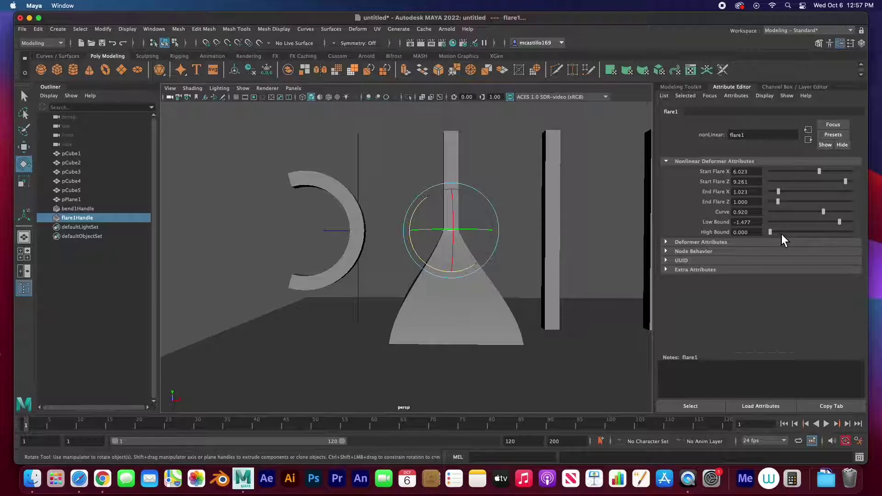
pyautogui.moveTo(777, 234); pyautogui.dragTo(781, 233)
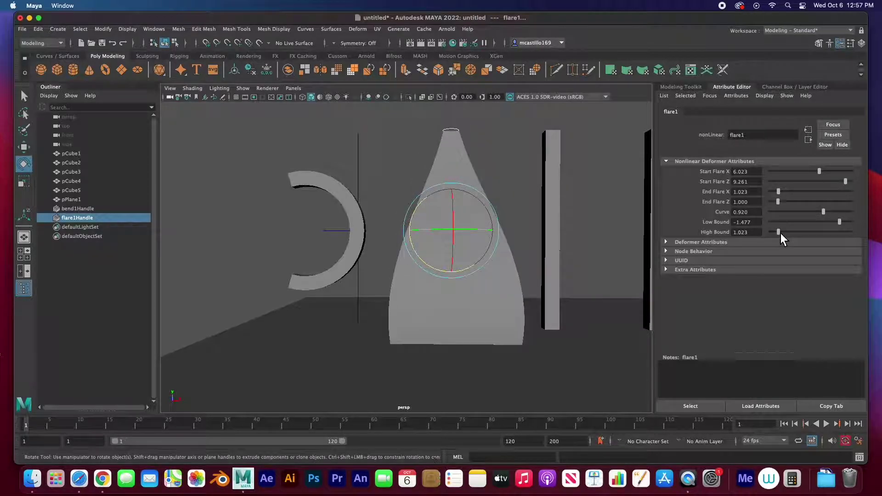
# Set the flare's high bound to 1 and low bound to -1, and reduce its curve to about 0.78
pyautogui.doubleClick(756, 232)
pyautogui.write('1')
pyautogui.hotkey('shift', 'Tab')
pyautogui.write('-1')
pyautogui.press('Return')
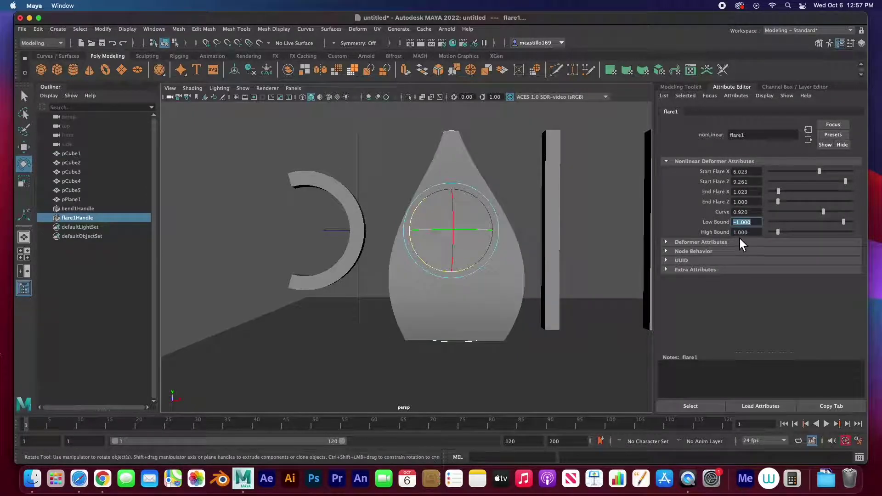
pyautogui.moveTo(823, 212)
pyautogui.mouseDown()
pyautogui.moveTo(806, 214)
pyautogui.moveTo(831, 215)
pyautogui.moveTo(823, 216)
pyautogui.mouseUp()
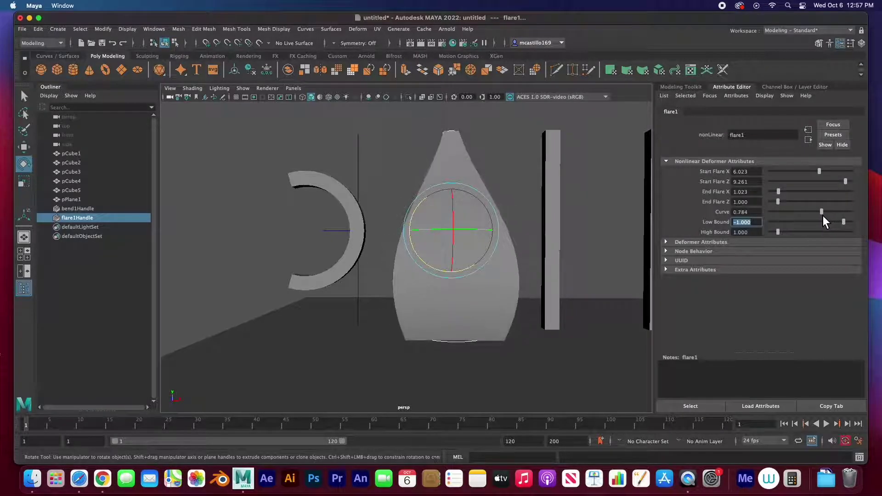
# Add a nonlinear Sine deformer to the third pillar
pyautogui.click(555, 196)
pyautogui.click(360, 30)
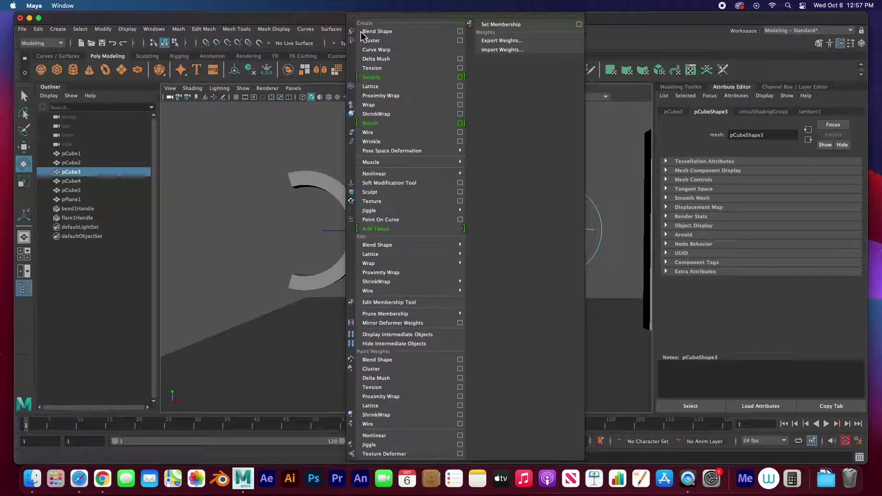
pyautogui.moveTo(390, 174)
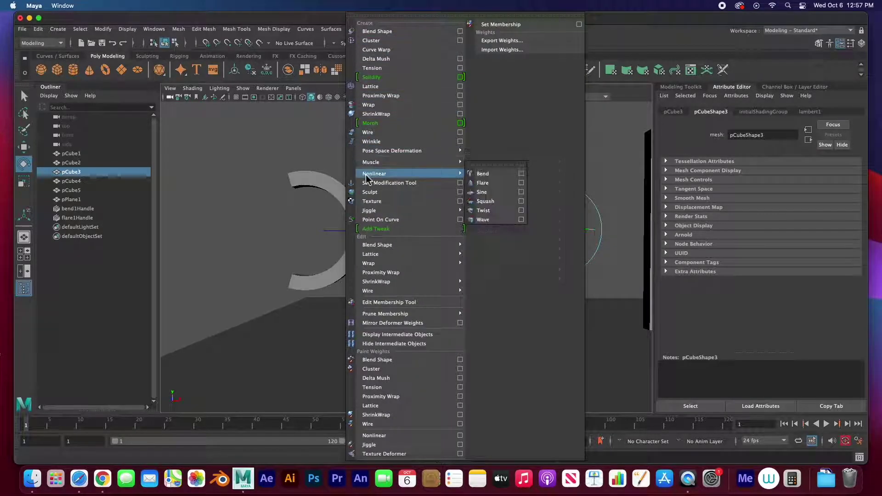
pyautogui.click(482, 193)
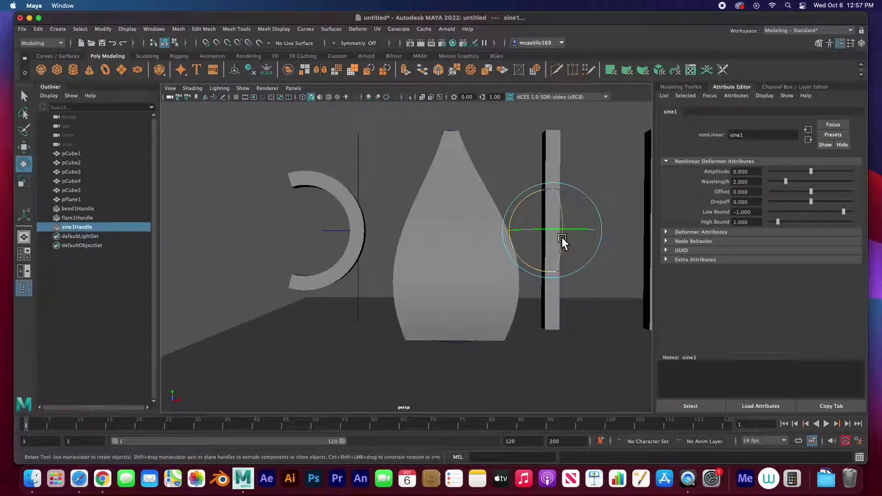
# Set the sine's amplitude to about 0.11, wavelength to 1.73, offset to 1.93 and dropoff to -0.01
pyautogui.keyDown('alt'); pyautogui.moveTo(562, 238); pyautogui.dragTo(472, 229, button='middle'); pyautogui.keyUp('alt')
pyautogui.scroll(3, 470, 229)
pyautogui.keyDown('alt'); pyautogui.moveTo(468, 228); pyautogui.dragTo(386, 250); pyautogui.keyUp('alt')
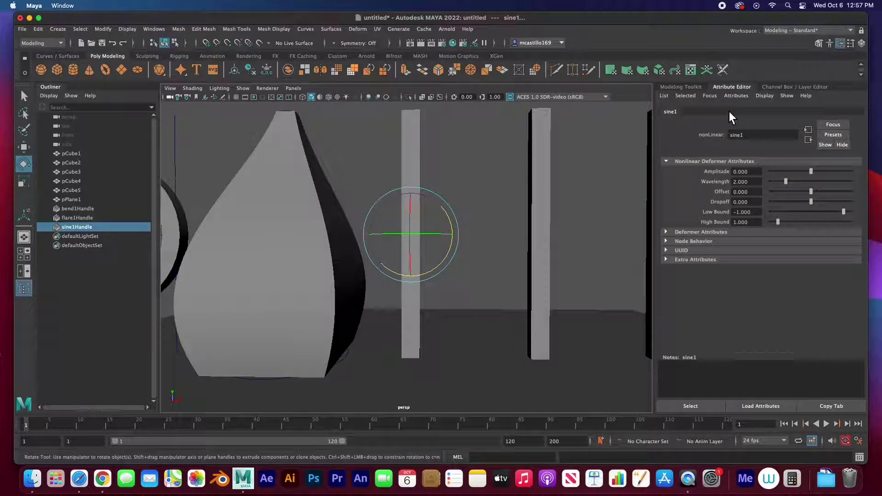
pyautogui.moveTo(72, 227); pyautogui.dragTo(783, 231)
pyautogui.moveTo(816, 175); pyautogui.dragTo(814, 176)
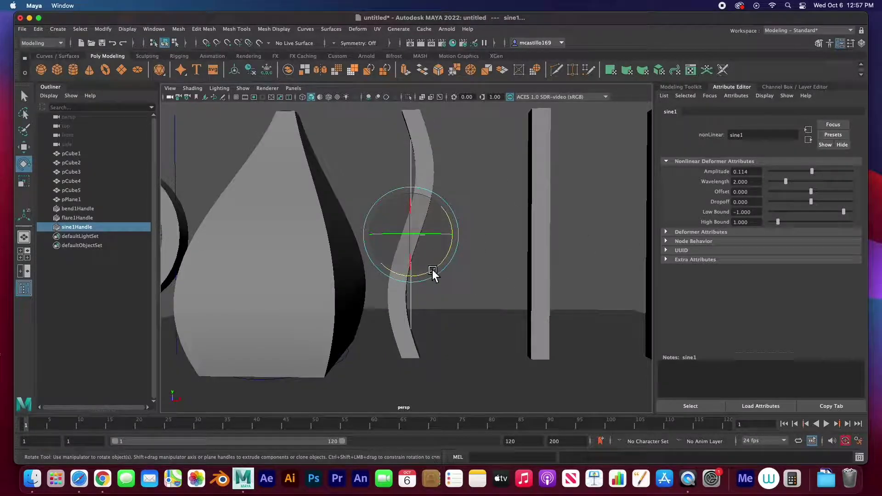
pyautogui.moveTo(792, 187)
pyautogui.mouseDown()
pyautogui.moveTo(775, 189)
pyautogui.moveTo(785, 188)
pyautogui.mouseUp()
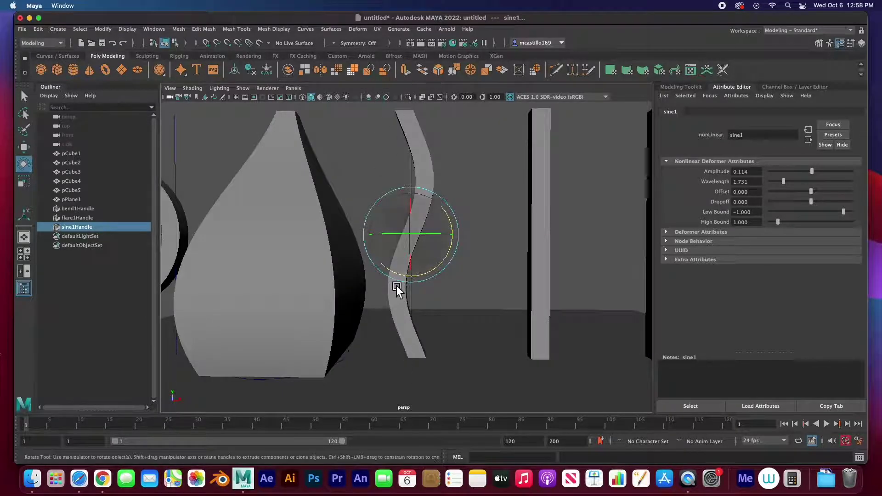
pyautogui.moveTo(813, 193)
pyautogui.mouseDown()
pyautogui.moveTo(796, 194)
pyautogui.moveTo(822, 195)
pyautogui.mouseUp()
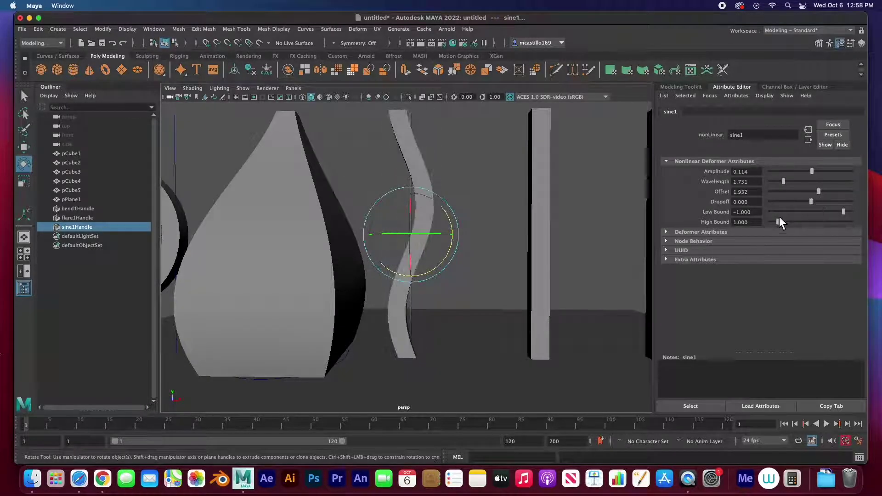
pyautogui.moveTo(812, 204)
pyautogui.mouseDown()
pyautogui.moveTo(795, 204)
pyautogui.moveTo(812, 205)
pyautogui.mouseUp()
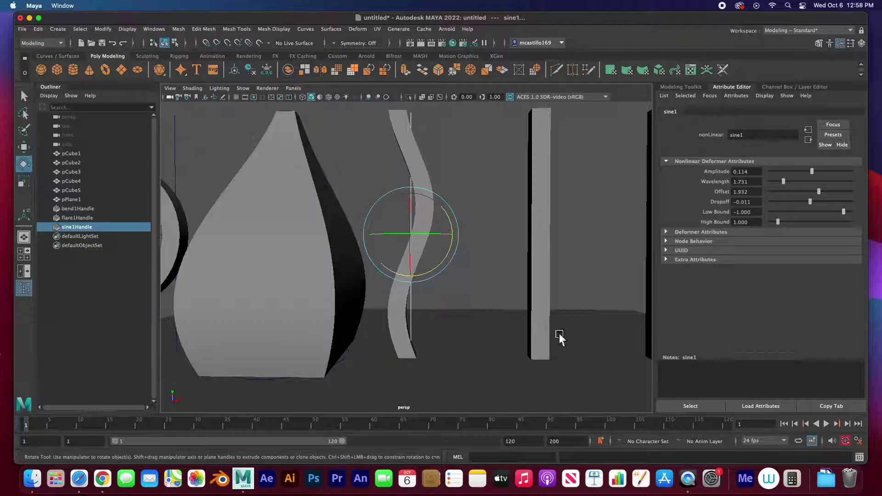
# Key the sine's offset at frame 1 and raise it to nearly its maximum at frame 120 to animate the wave
pyautogui.hotkey('alt', 'v')
pyautogui.click(28, 428)
pyautogui.rightClick(724, 194)
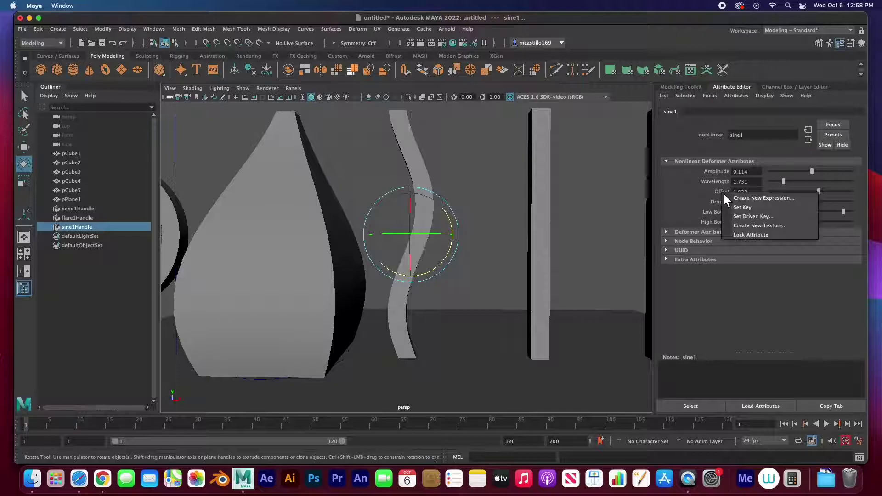
pyautogui.click(742, 207)
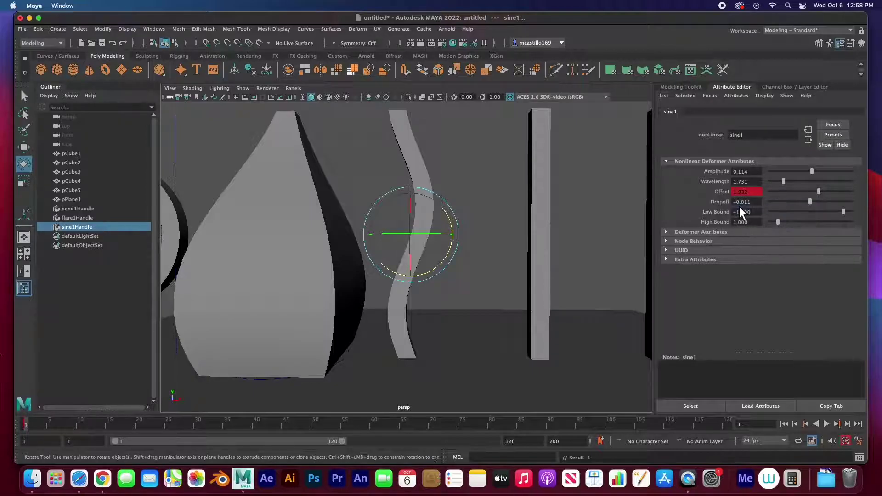
pyautogui.moveTo(693, 430); pyautogui.dragTo(734, 426)
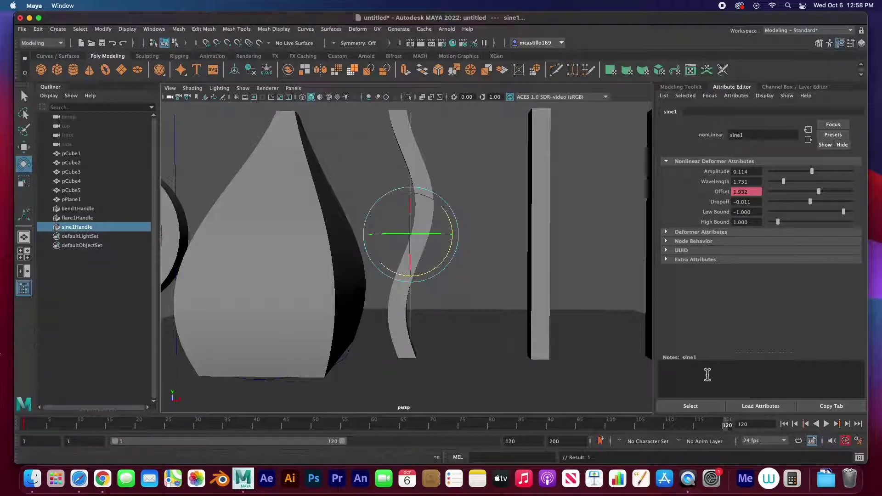
pyautogui.moveTo(820, 194); pyautogui.dragTo(852, 192)
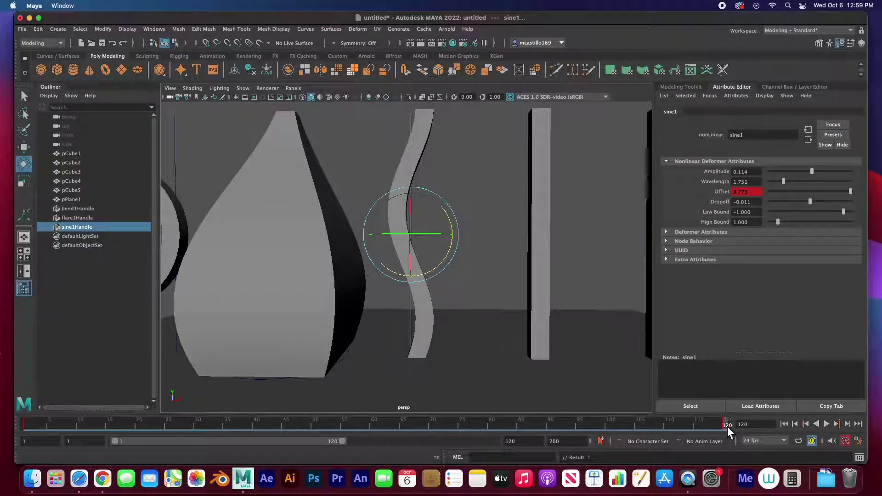
# Play the sine offset animation, stop it and return to frame 1
pyautogui.click(827, 426)
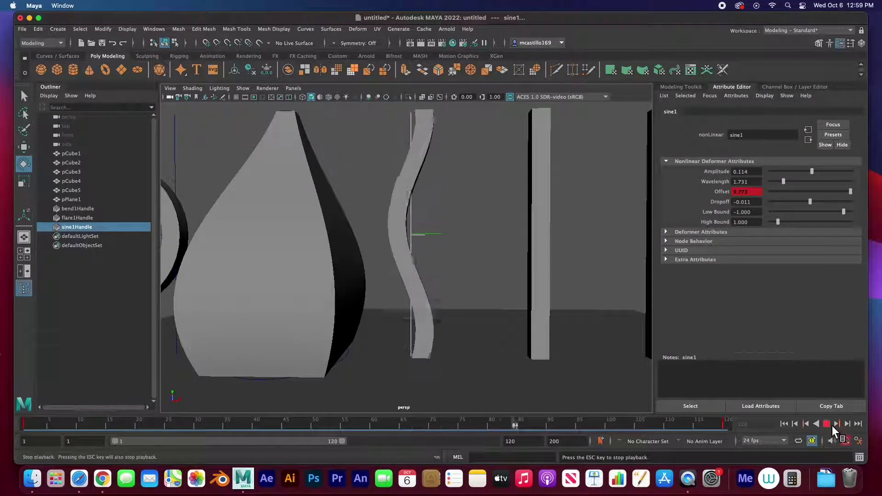
pyautogui.click(827, 424)
pyautogui.click(785, 423)
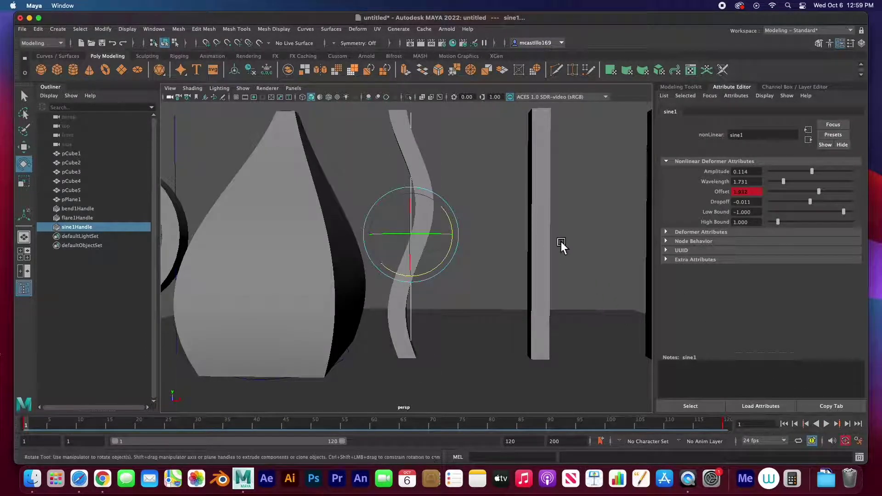
# Add a nonlinear Squash deformer to the fourth pillar and set its factor to about -0.91
pyautogui.click(544, 231)
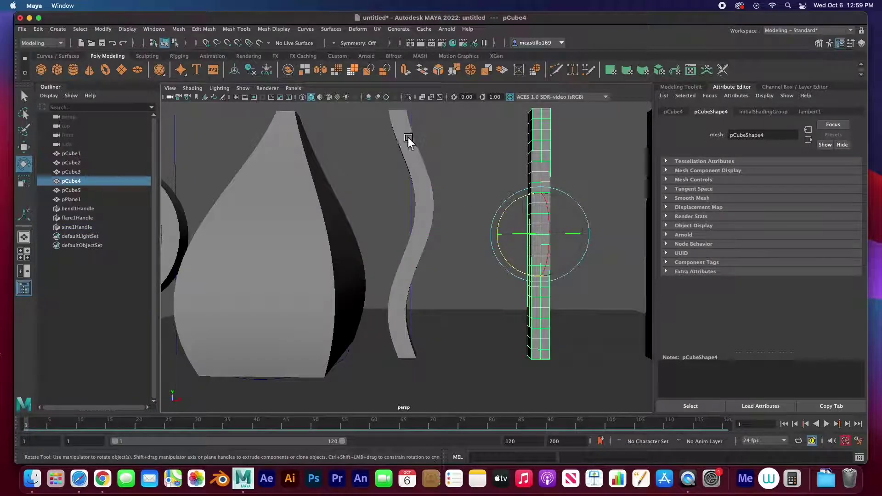
pyautogui.click(362, 31)
pyautogui.moveTo(376, 176)
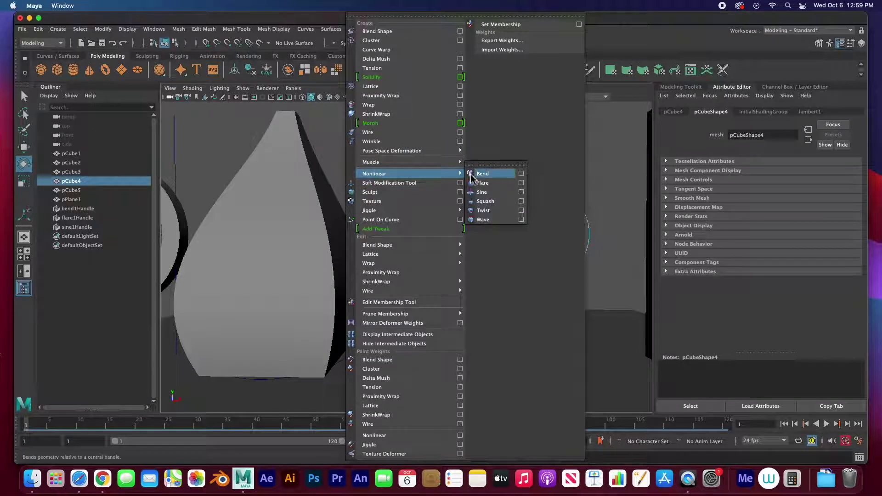
pyautogui.click(487, 204)
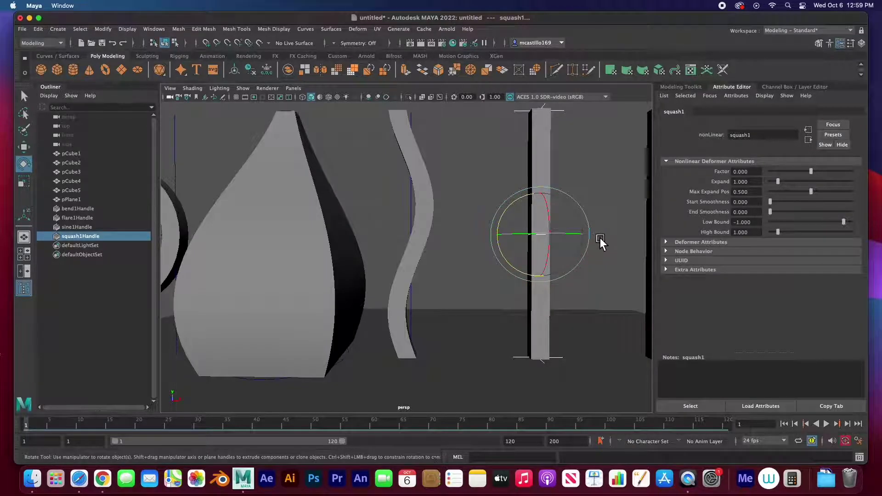
pyautogui.keyDown('alt'); pyautogui.moveTo(605, 236); pyautogui.dragTo(449, 238, button='middle'); pyautogui.keyUp('alt')
pyautogui.keyDown('alt'); pyautogui.moveTo(451, 235); pyautogui.dragTo(435, 238); pyautogui.keyUp('alt')
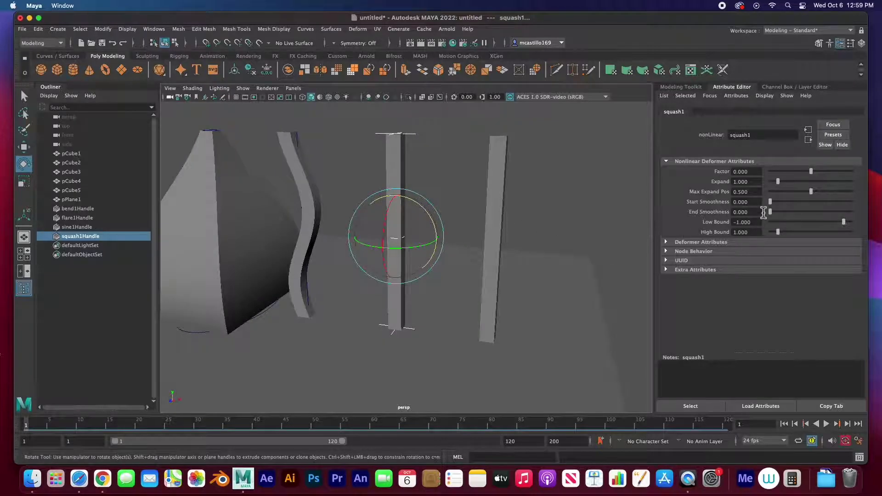
pyautogui.click(814, 174)
pyautogui.moveTo(814, 175)
pyautogui.mouseDown()
pyautogui.moveTo(825, 174)
pyautogui.moveTo(807, 177)
pyautogui.mouseUp()
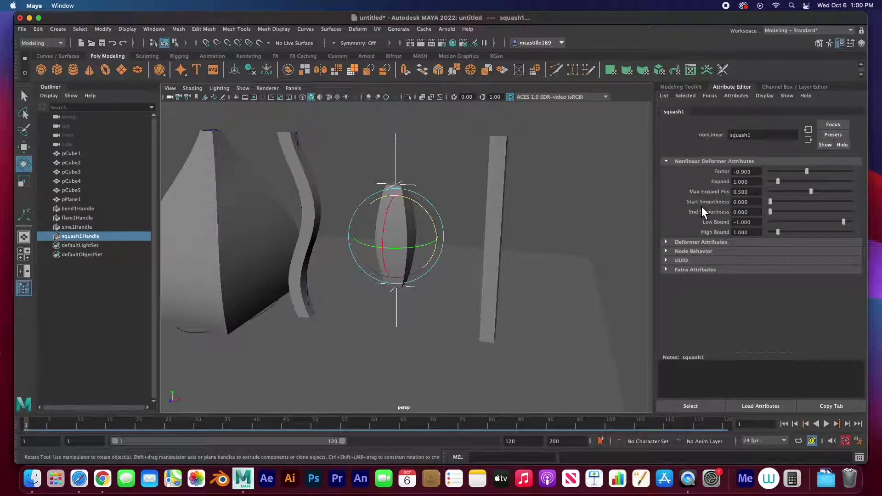
# Try the squash's start smoothness and set its factor to about -0.80
pyautogui.moveTo(775, 206)
pyautogui.mouseDown()
pyautogui.moveTo(813, 206)
pyautogui.moveTo(771, 207)
pyautogui.mouseUp()
pyautogui.moveTo(809, 172)
pyautogui.mouseDown()
pyautogui.moveTo(801, 174)
pyautogui.moveTo(809, 173)
pyautogui.mouseUp()
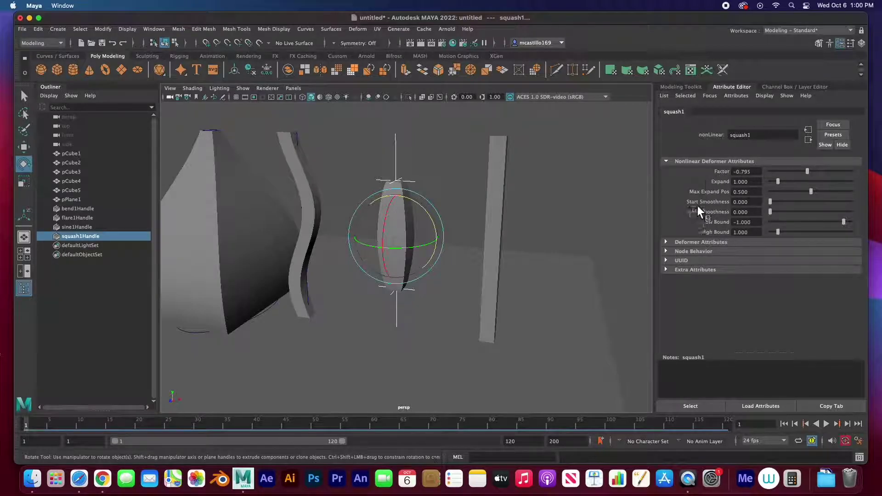
# Add a nonlinear Twist deformer to the fifth pillar
pyautogui.click(503, 209)
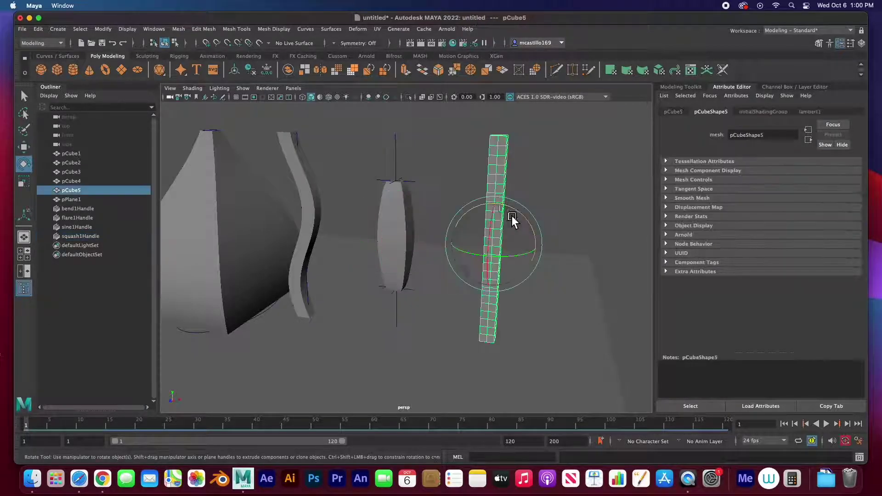
pyautogui.click(359, 30)
pyautogui.moveTo(404, 174)
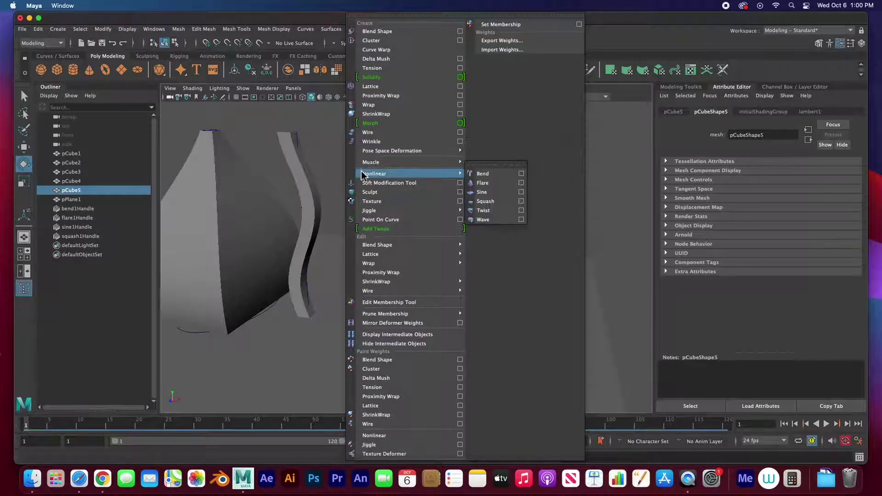
pyautogui.click(483, 210)
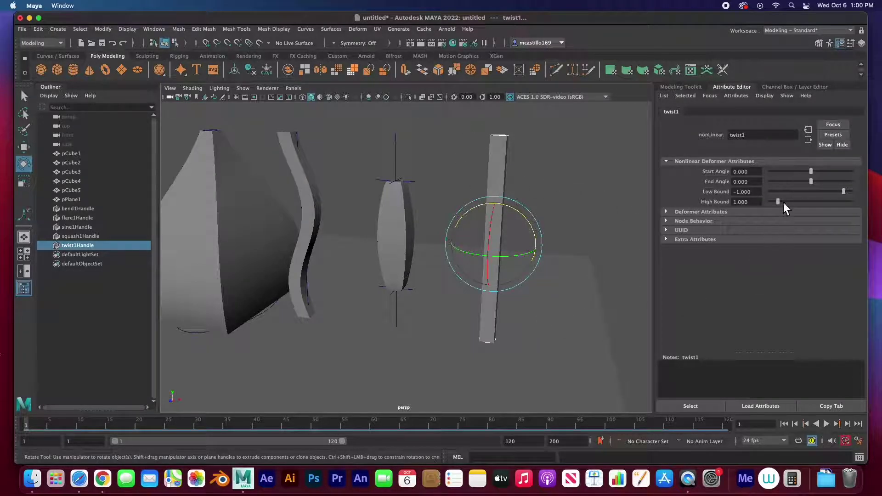
# Set the fifth pillar's twist to a start angle of about 39, end angle of about 273.5 and low bound of about -0.4
pyautogui.moveTo(817, 175)
pyautogui.mouseDown()
pyautogui.moveTo(834, 173)
pyautogui.moveTo(793, 173)
pyautogui.moveTo(826, 172)
pyautogui.moveTo(812, 174)
pyautogui.moveTo(823, 182)
pyautogui.moveTo(804, 183)
pyautogui.moveTo(833, 181)
pyautogui.moveTo(814, 181)
pyautogui.mouseUp()
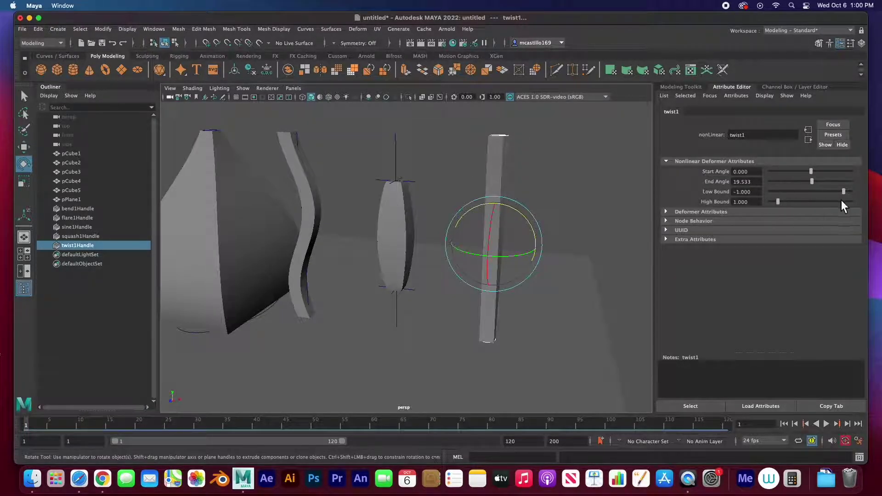
pyautogui.moveTo(846, 193)
pyautogui.mouseDown()
pyautogui.moveTo(826, 193)
pyautogui.moveTo(828, 173)
pyautogui.moveTo(860, 174)
pyautogui.moveTo(802, 197)
pyautogui.moveTo(866, 197)
pyautogui.moveTo(829, 199)
pyautogui.moveTo(850, 197)
pyautogui.mouseUp()
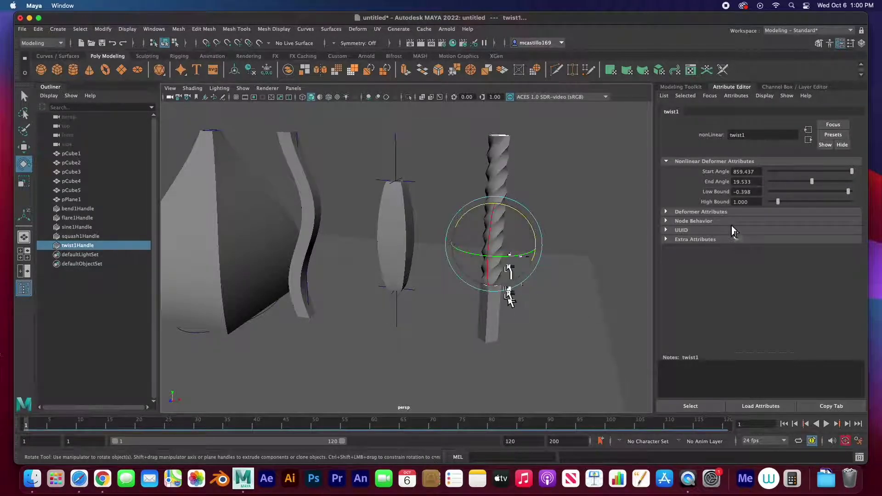
pyautogui.moveTo(852, 171); pyautogui.dragTo(826, 185)
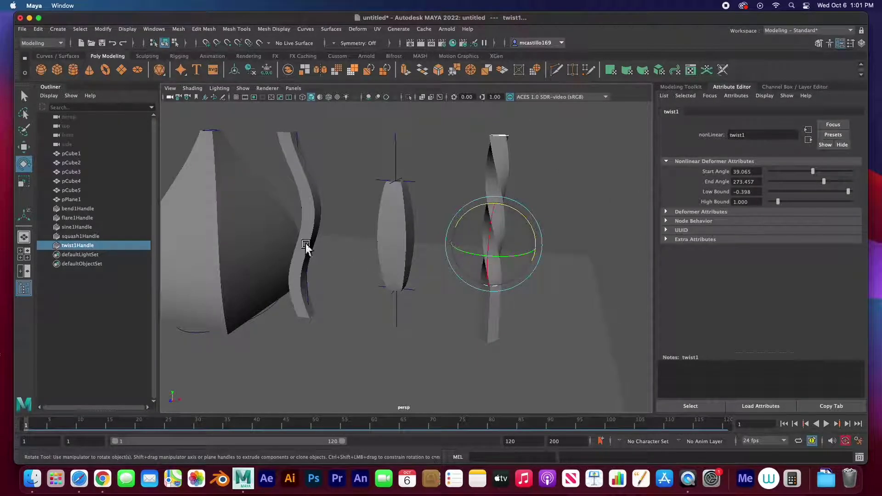
# Add a second nonlinear deformer, Twist, to the squashed fourth pillar and set its start angle to about 136.7
pyautogui.scroll(-3, 246, 227)
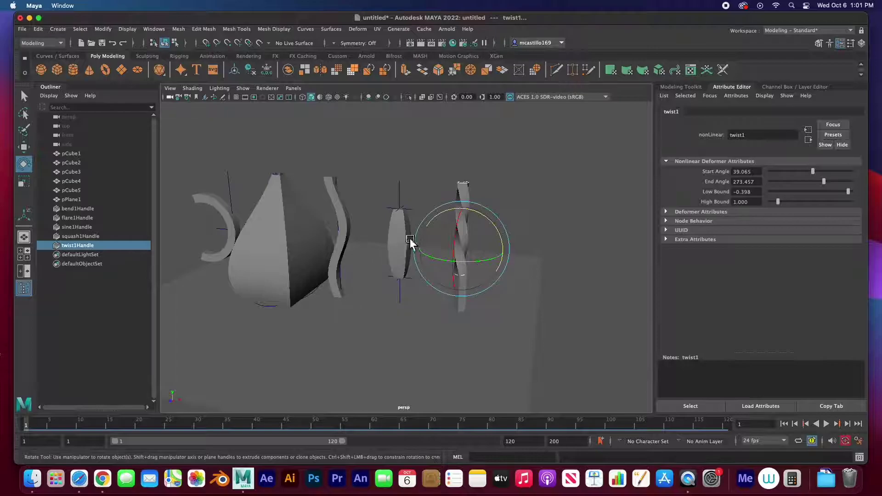
pyautogui.click(417, 263)
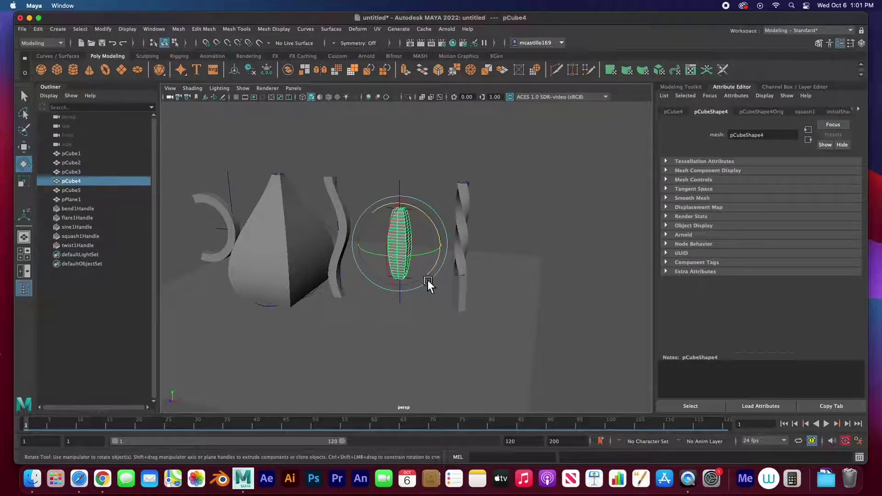
pyautogui.scroll(3, 428, 281)
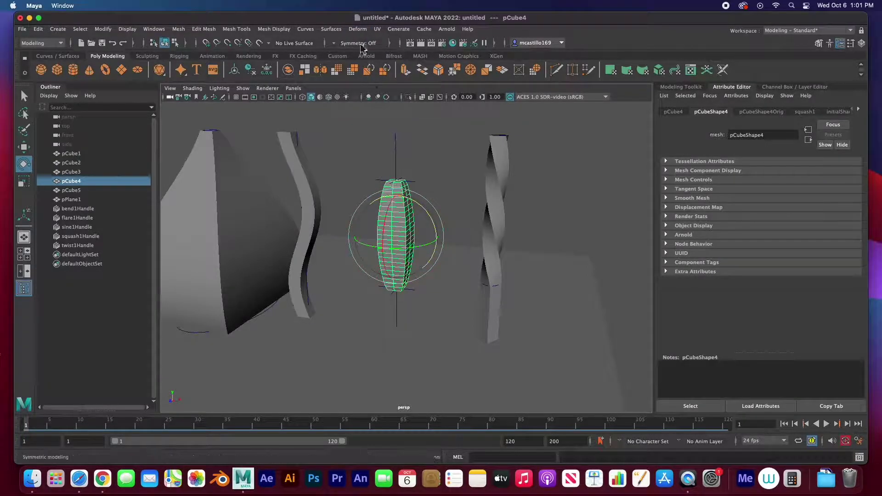
pyautogui.click(358, 29)
pyautogui.moveTo(376, 175)
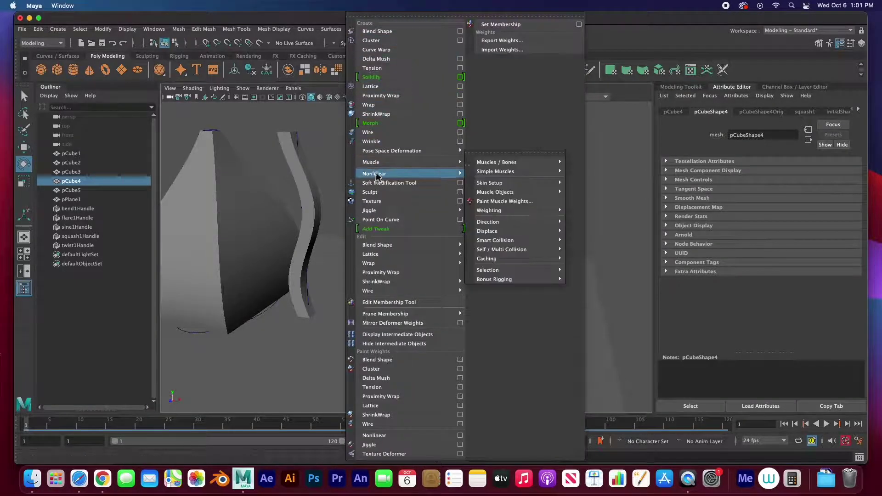
pyautogui.click(496, 210)
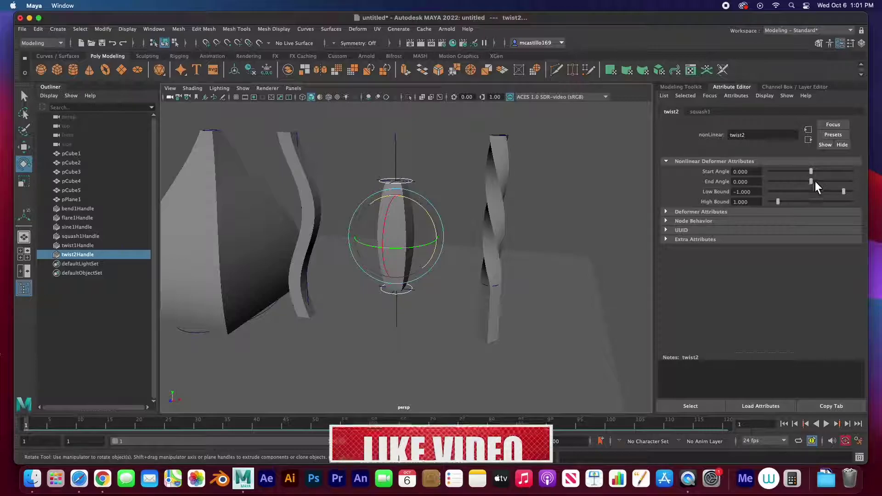
pyautogui.moveTo(816, 173); pyautogui.dragTo(817, 172)
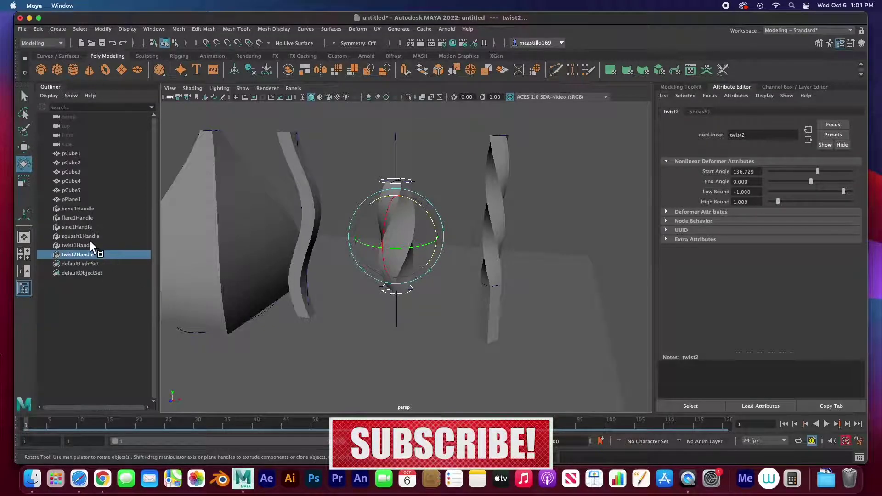
# Reopen the squash1 attributes of the fourth pillar and set the squash factor to about -0.11
pyautogui.click(76, 237)
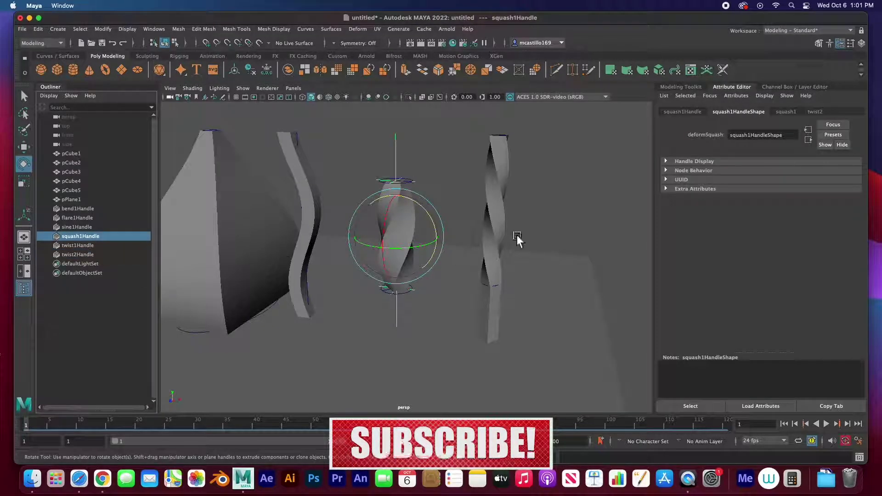
pyautogui.click(789, 113)
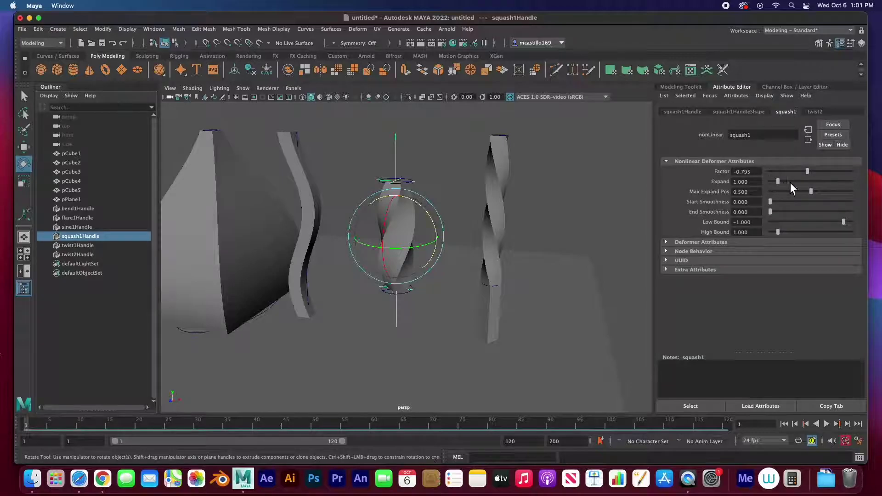
pyautogui.moveTo(812, 172)
pyautogui.mouseDown()
pyautogui.moveTo(804, 177)
pyautogui.moveTo(810, 176)
pyautogui.mouseUp()
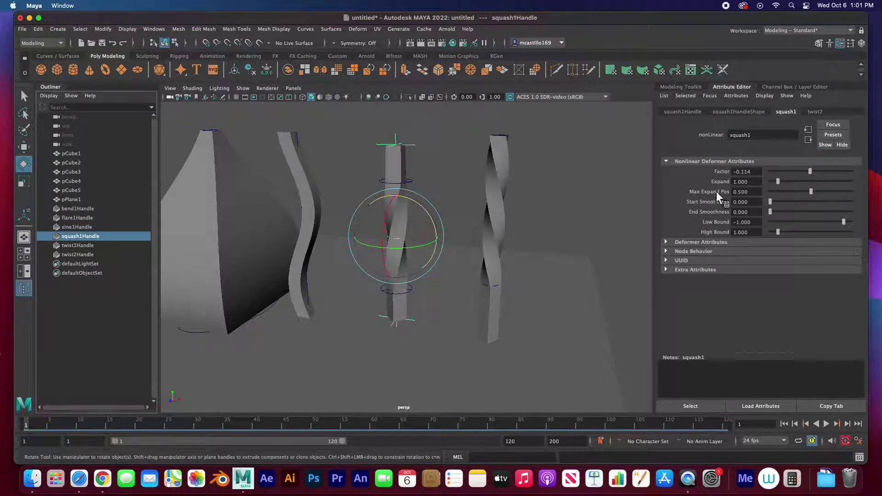
# Review the deformed pillars by selecting the bend, flare, sine and squash handles and the twisted fifth pillar in turn
pyautogui.keyDown('alt'); pyautogui.moveTo(380, 223); pyautogui.dragTo(387, 241); pyautogui.keyUp('alt')
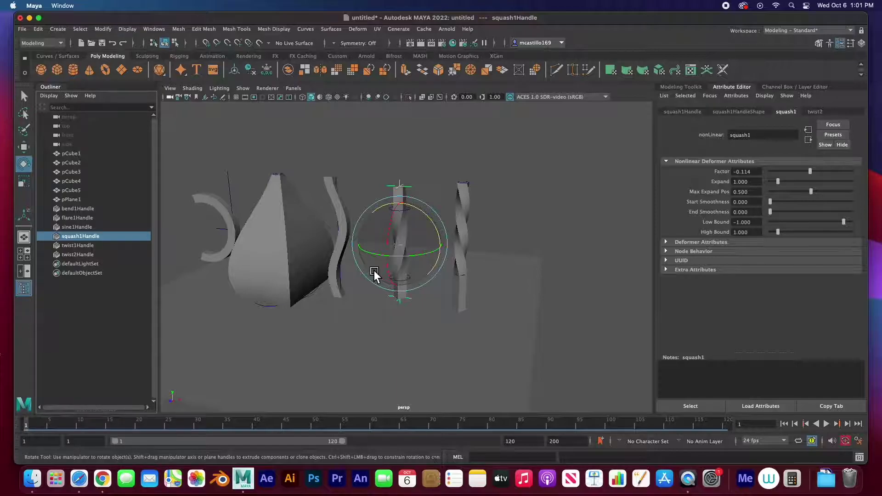
pyautogui.moveTo(374, 271); pyautogui.dragTo(446, 257)
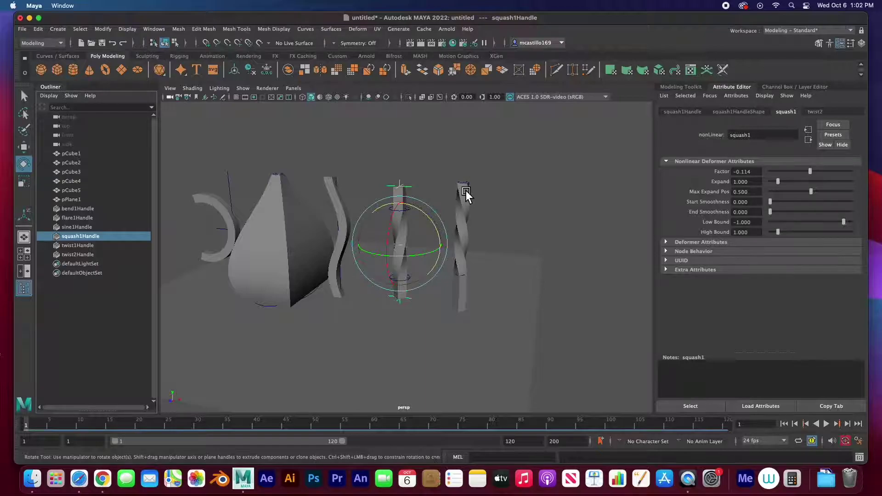
pyautogui.click(245, 183)
pyautogui.click(246, 186)
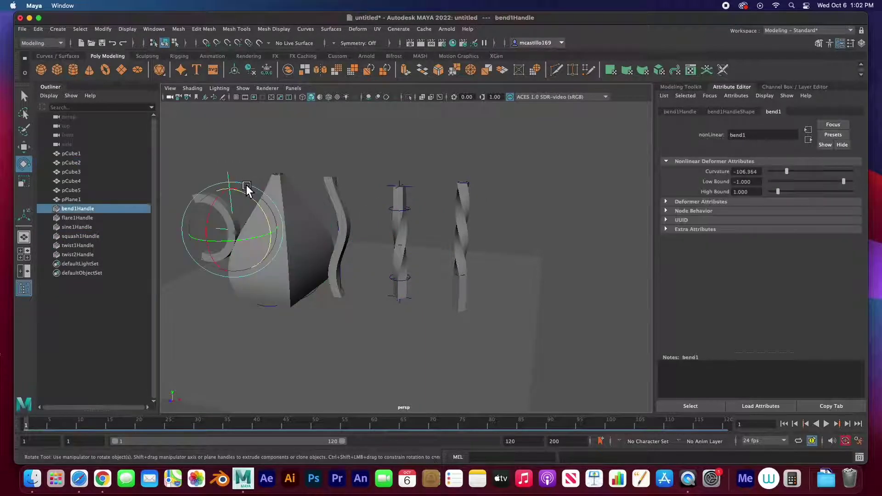
pyautogui.click(278, 176)
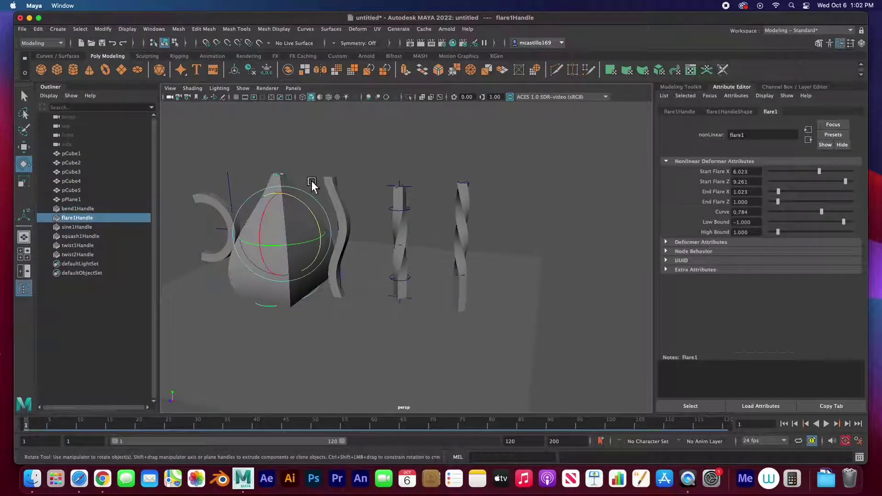
pyautogui.click(340, 180)
pyautogui.click(404, 183)
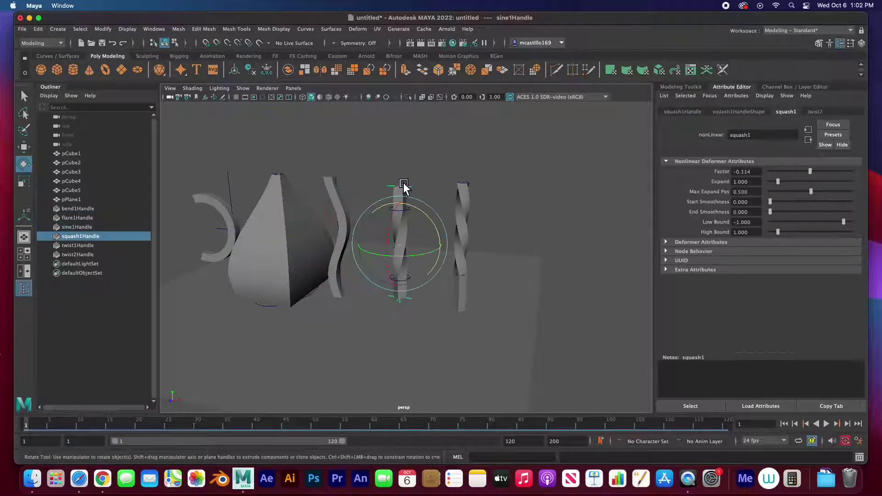
pyautogui.click(471, 184)
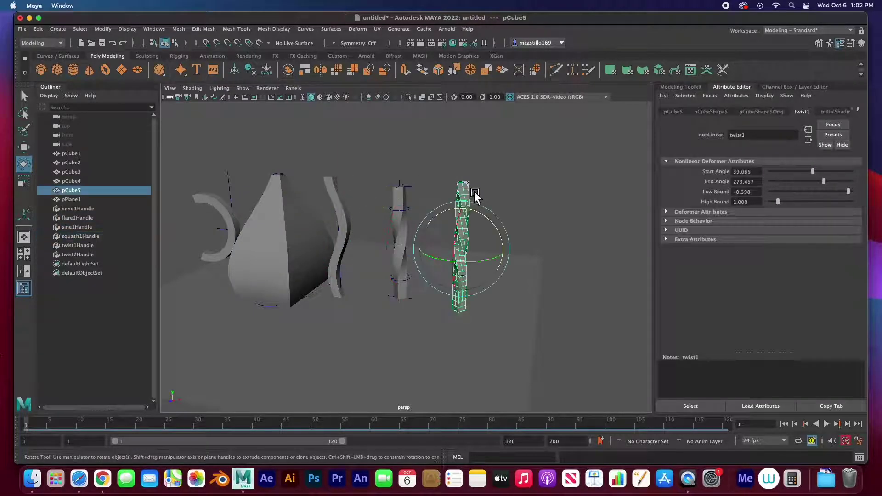
# Add a nonlinear Wave deformer to the ground plane
pyautogui.click(424, 331)
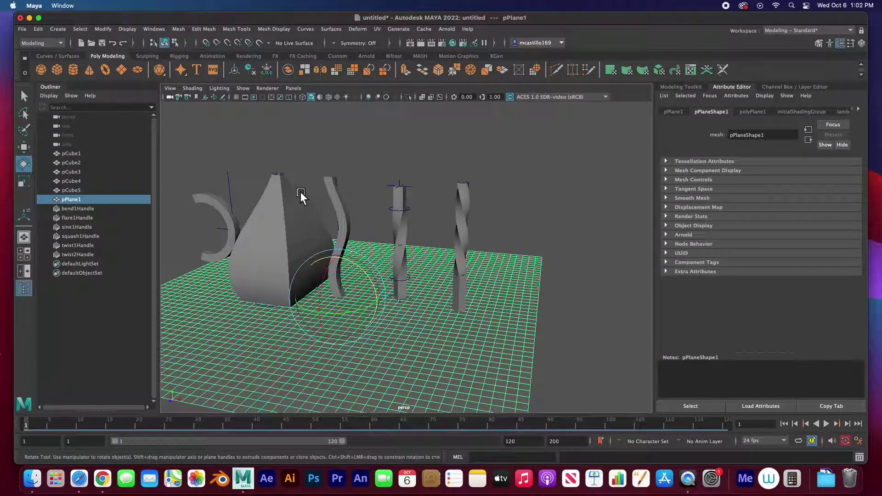
pyautogui.click(358, 29)
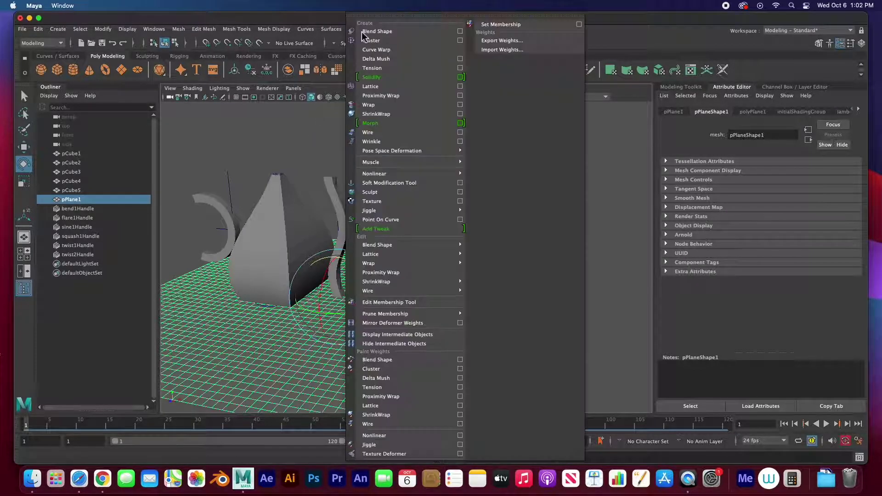
pyautogui.moveTo(381, 174)
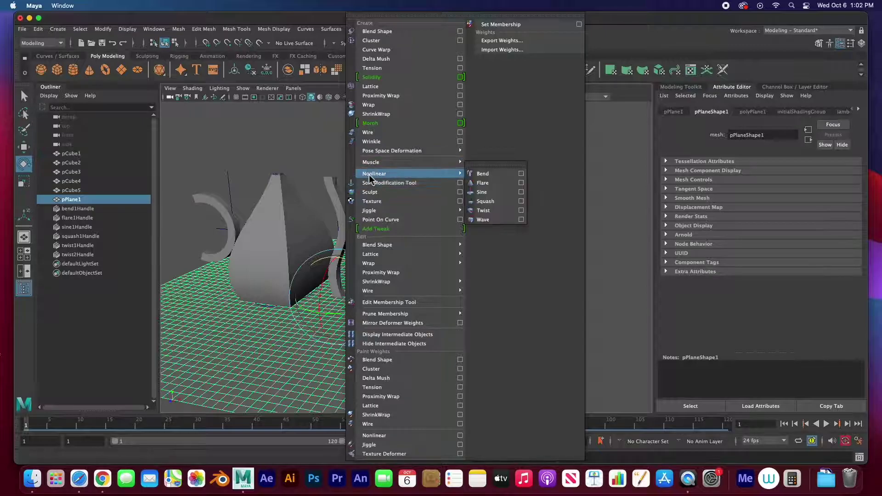
pyautogui.click(483, 221)
pyautogui.keyDown('alt'); pyautogui.moveTo(468, 236); pyautogui.dragTo(459, 237); pyautogui.keyUp('alt')
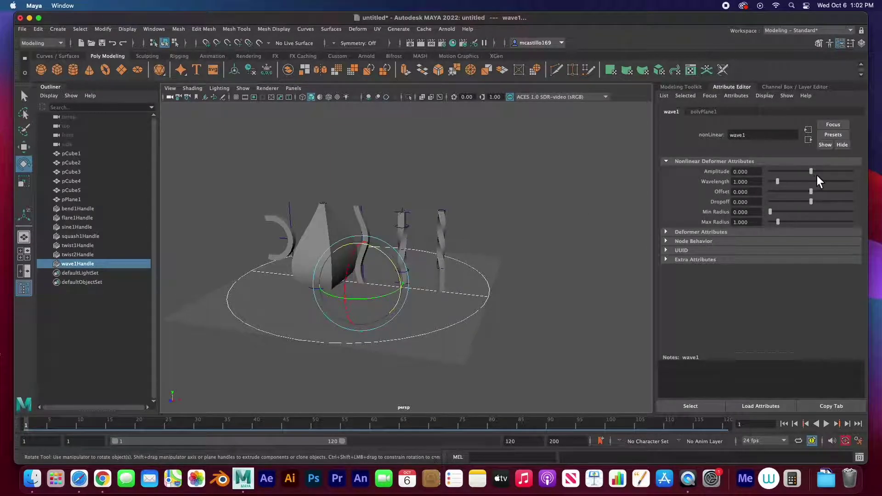
# Set the wave's amplitude to about 0.057, wavelength to 0.55, offset to 0.909 and max radius to 1.648
pyautogui.moveTo(817, 174); pyautogui.dragTo(812, 174)
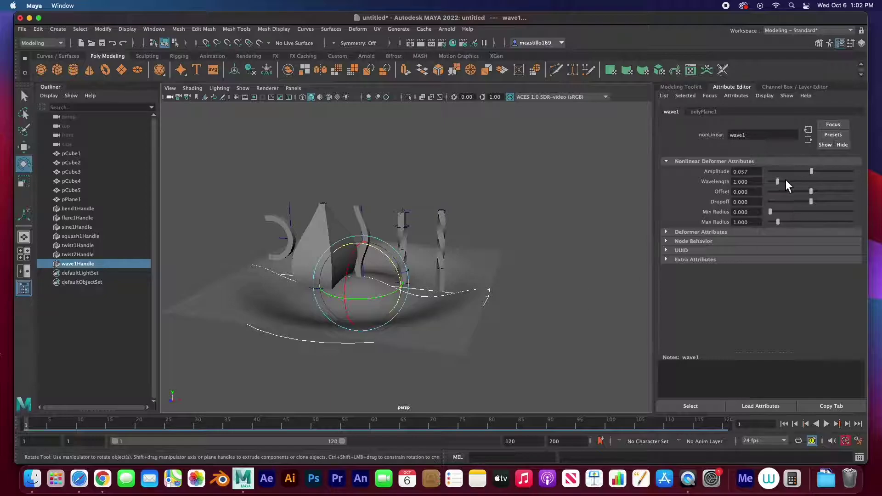
pyautogui.moveTo(781, 182)
pyautogui.mouseDown()
pyautogui.moveTo(804, 183)
pyautogui.moveTo(776, 184)
pyautogui.mouseUp()
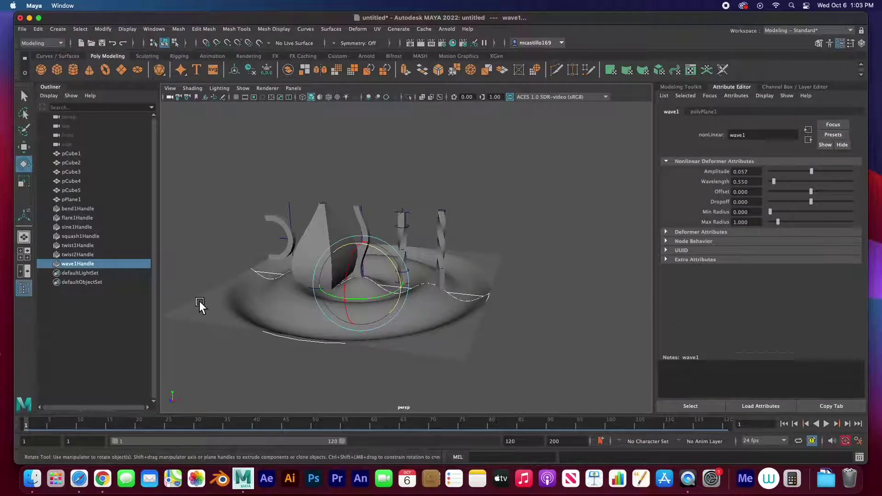
pyautogui.moveTo(817, 193); pyautogui.dragTo(816, 193)
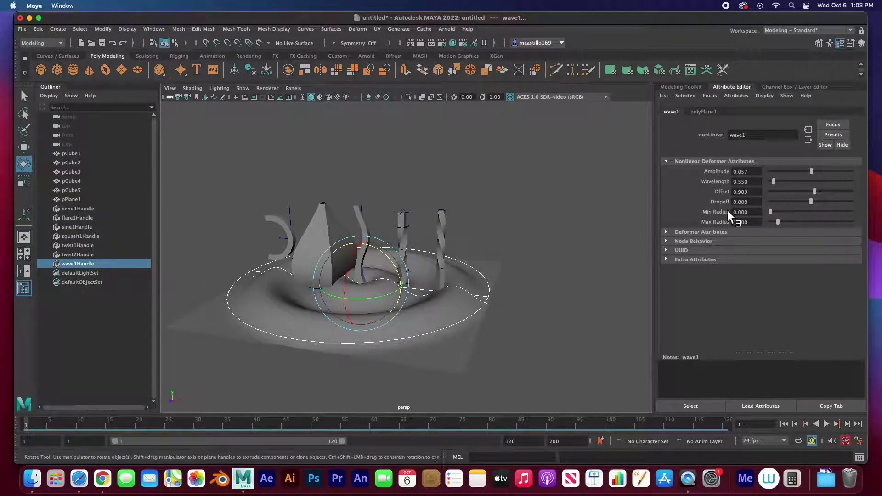
pyautogui.moveTo(777, 214)
pyautogui.mouseDown()
pyautogui.moveTo(788, 222)
pyautogui.moveTo(776, 225)
pyautogui.moveTo(785, 223)
pyautogui.mouseUp()
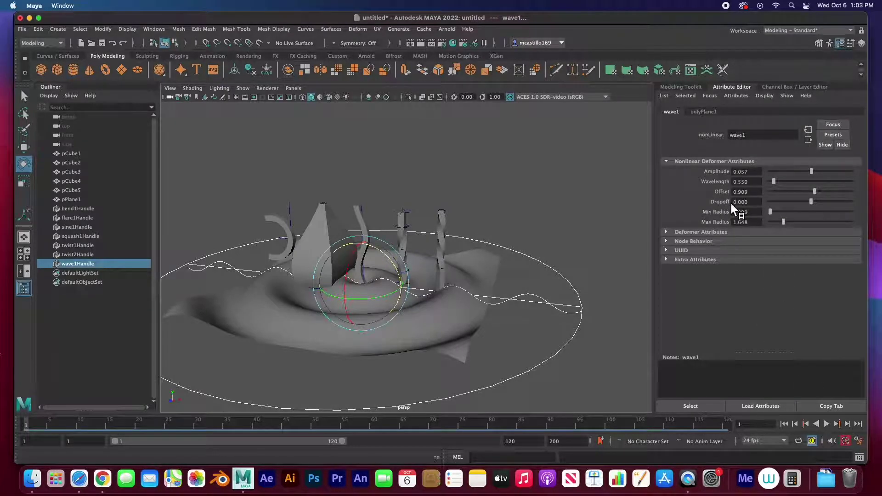
# Turn off auto keyframing and key the wave's offset at frame 1 and, raised to about 6.59, at frame 120
pyautogui.click(847, 442)
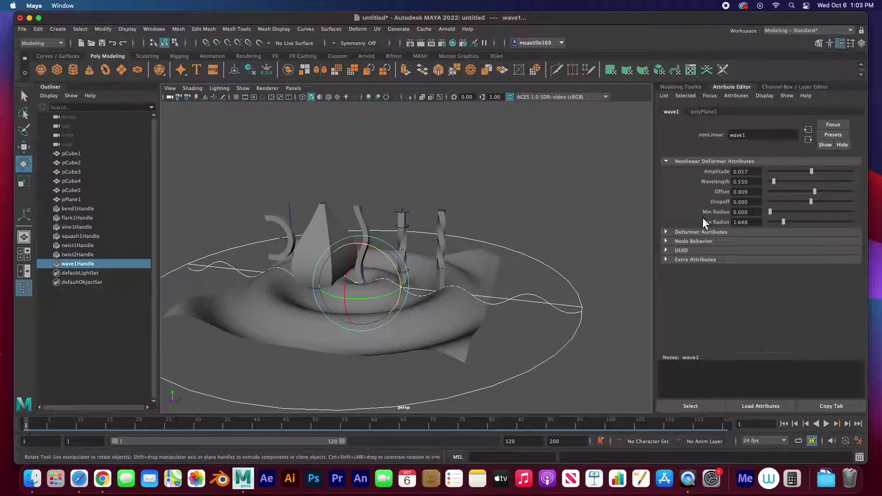
pyautogui.rightClick(741, 192)
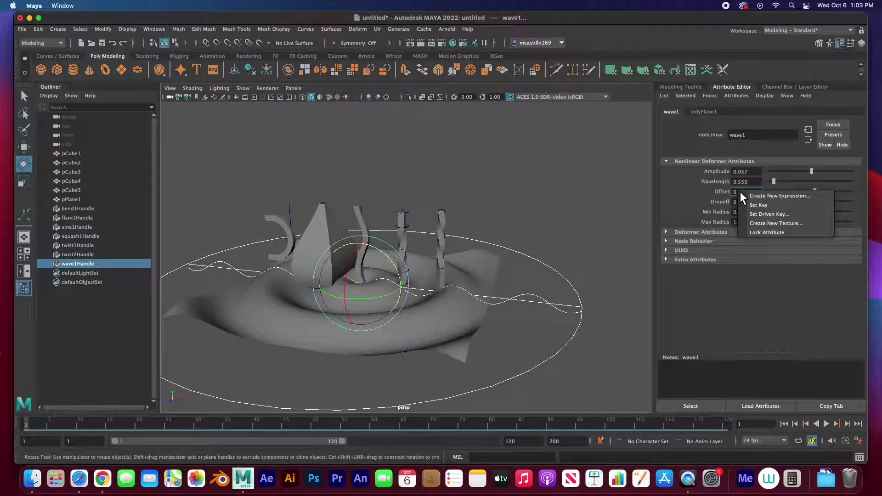
pyautogui.click(768, 203)
pyautogui.moveTo(27, 428); pyautogui.dragTo(734, 440)
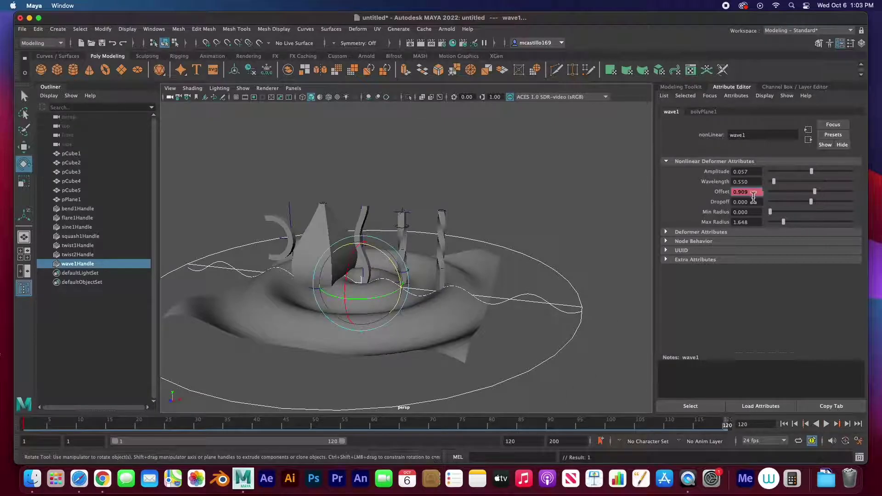
pyautogui.moveTo(818, 194); pyautogui.dragTo(839, 194)
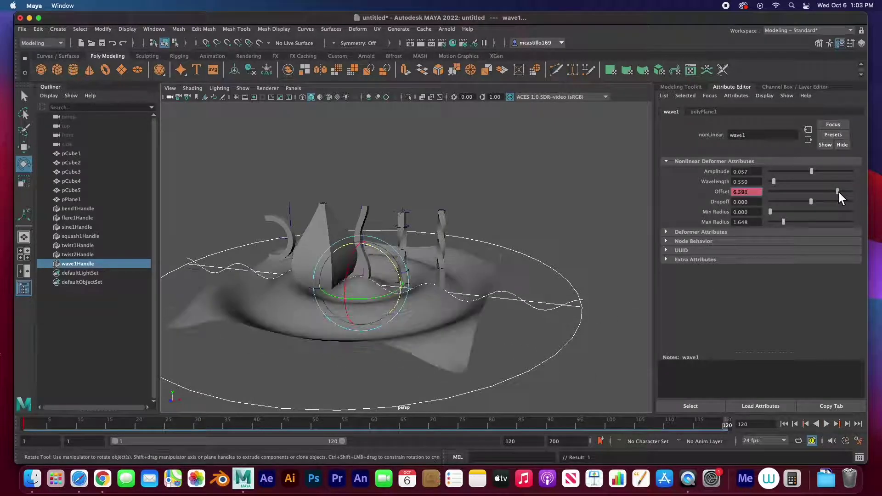
pyautogui.rightClick(722, 192)
pyautogui.click(741, 206)
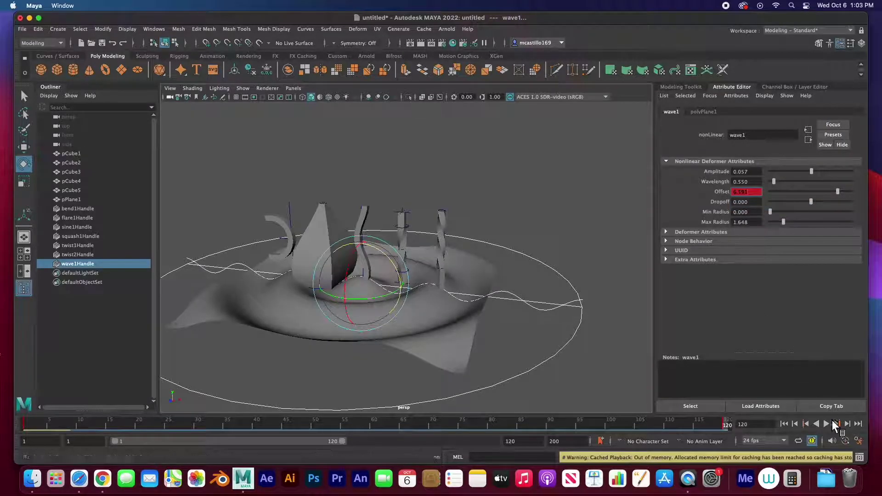
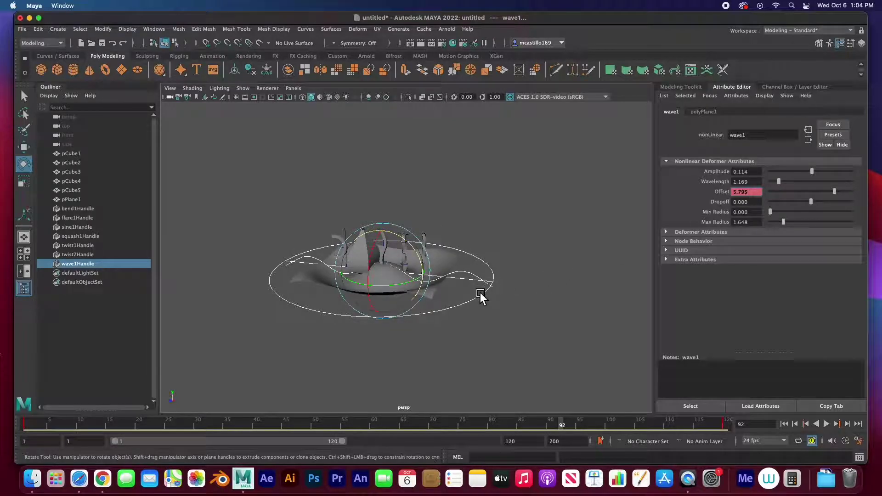
# Move the wave deformer's handle about 31.8 units in the negative X direction, beyond the bent pillar's side of the plane
pyautogui.click(23, 96)
pyautogui.click(431, 274)
pyautogui.press('w')
pyautogui.moveTo(433, 281); pyautogui.dragTo(302, 281)
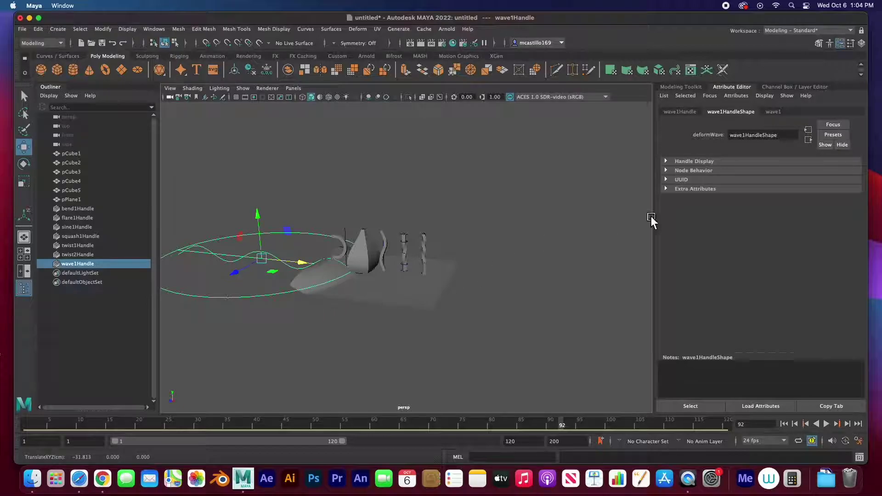
# Set the wave deformer's max radius to about 3.977 and its wavelength to 1.9
pyautogui.click(777, 113)
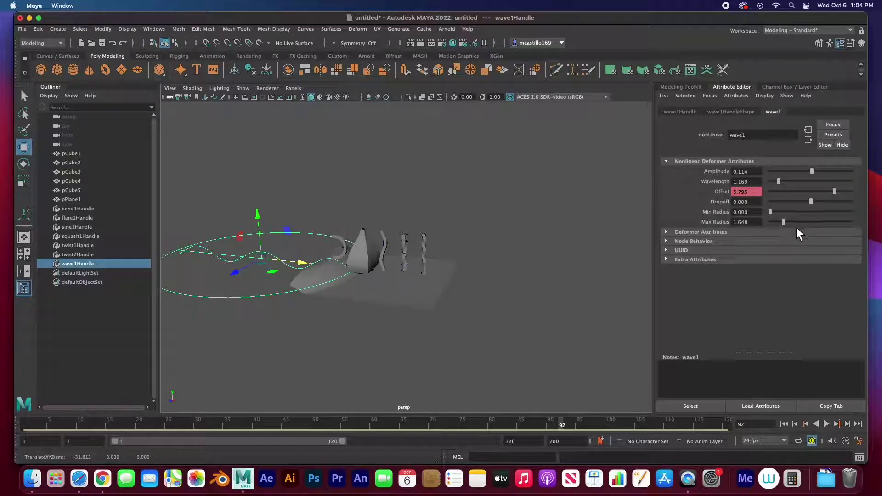
pyautogui.moveTo(788, 225); pyautogui.dragTo(804, 225)
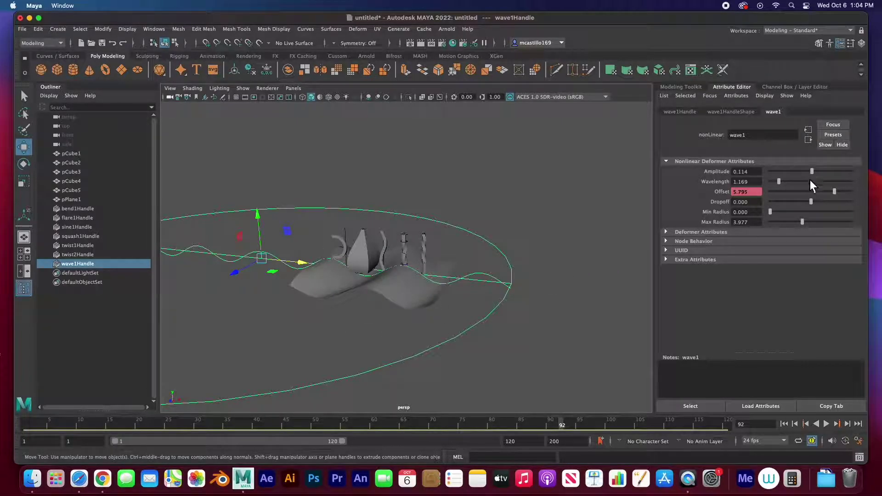
pyautogui.moveTo(784, 183); pyautogui.dragTo(787, 183)
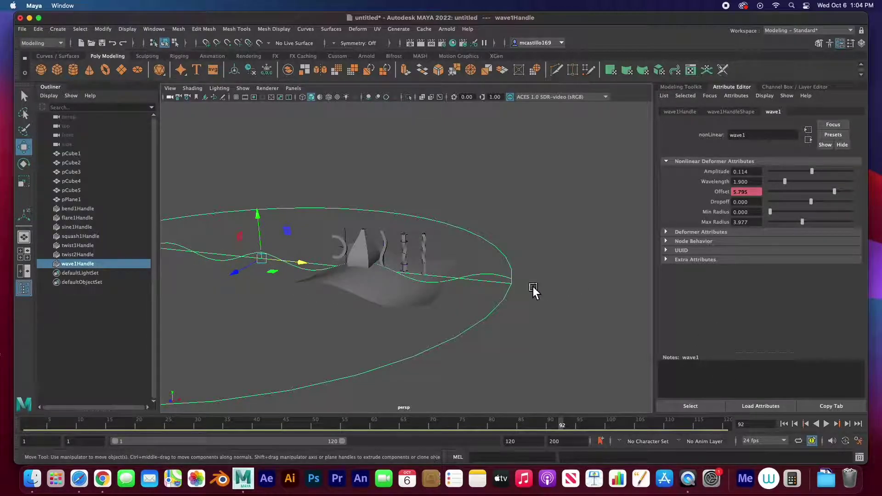
# Play the wave animation while viewing the plane from above and close up, and stop playback with nothing selected
pyautogui.click(827, 425)
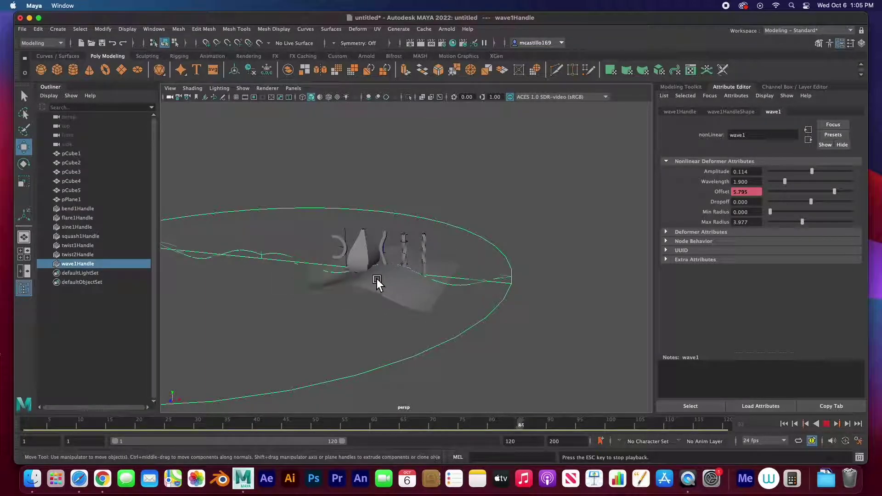
pyautogui.keyDown('alt'); pyautogui.moveTo(364, 281); pyautogui.dragTo(425, 302); pyautogui.keyUp('alt')
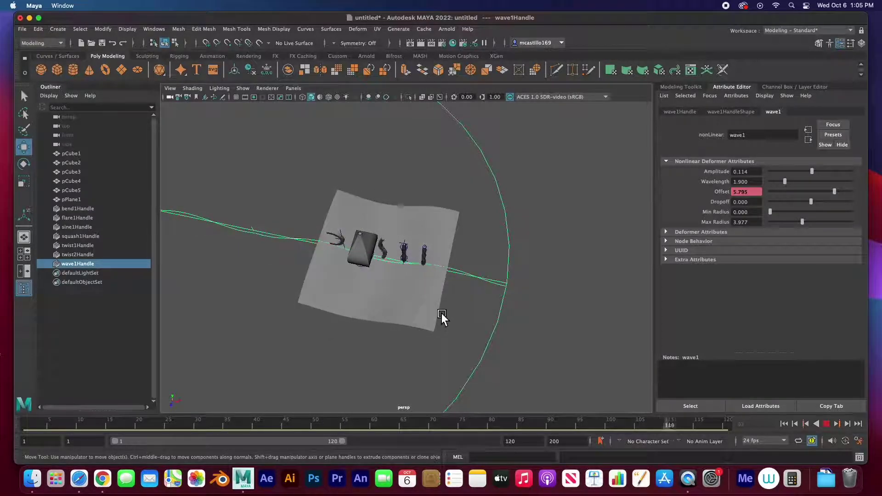
pyautogui.keyDown('alt'); pyautogui.moveTo(318, 358); pyautogui.dragTo(322, 332); pyautogui.keyUp('alt')
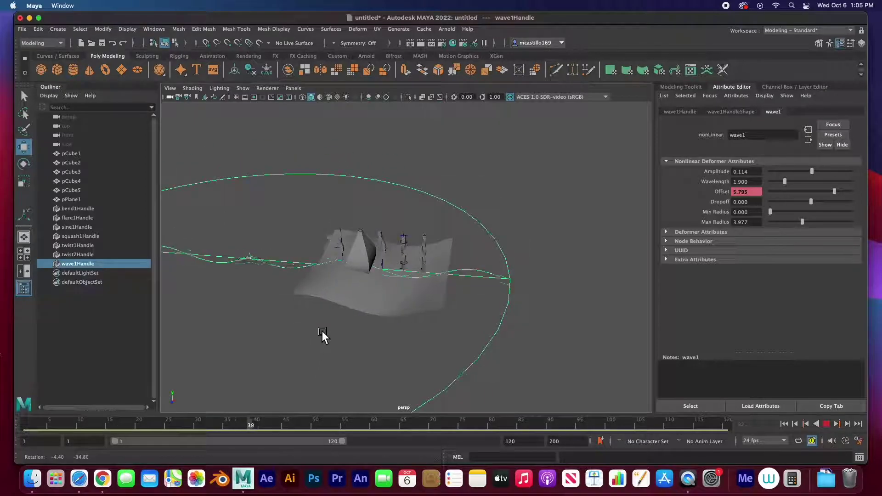
pyautogui.scroll(5, 363, 312)
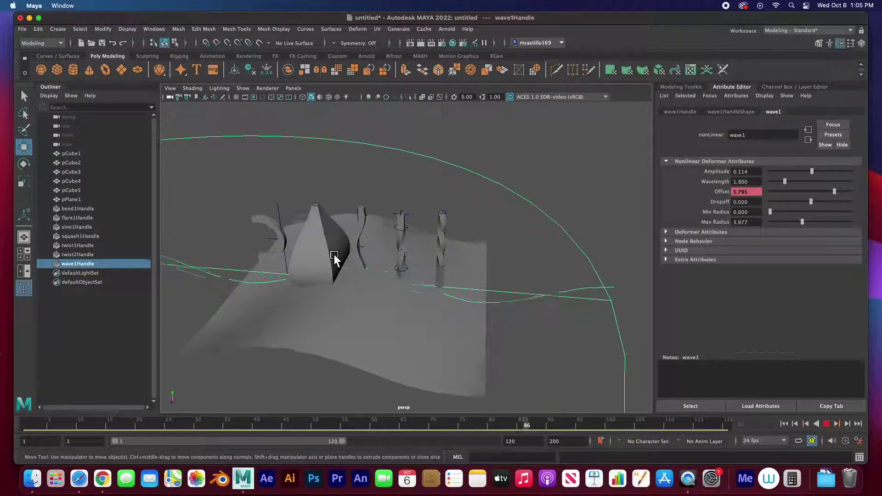
pyautogui.click(831, 427)
pyautogui.click(581, 208)
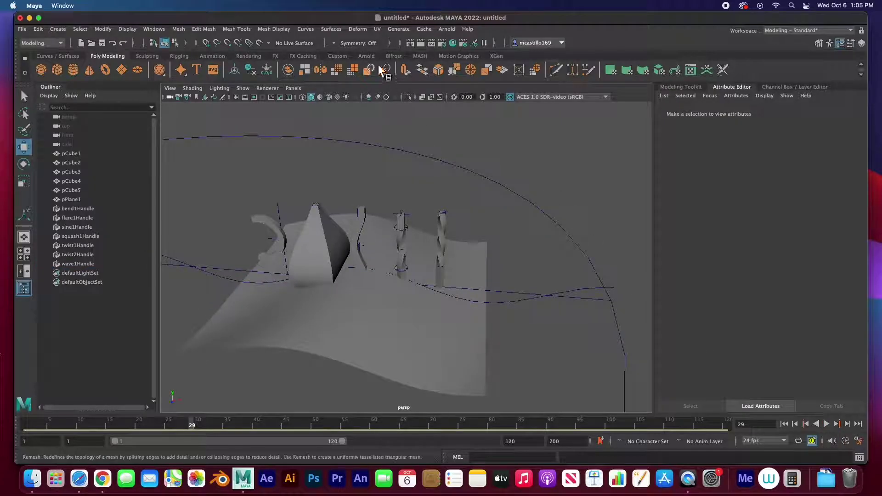
pyautogui.click(361, 31)
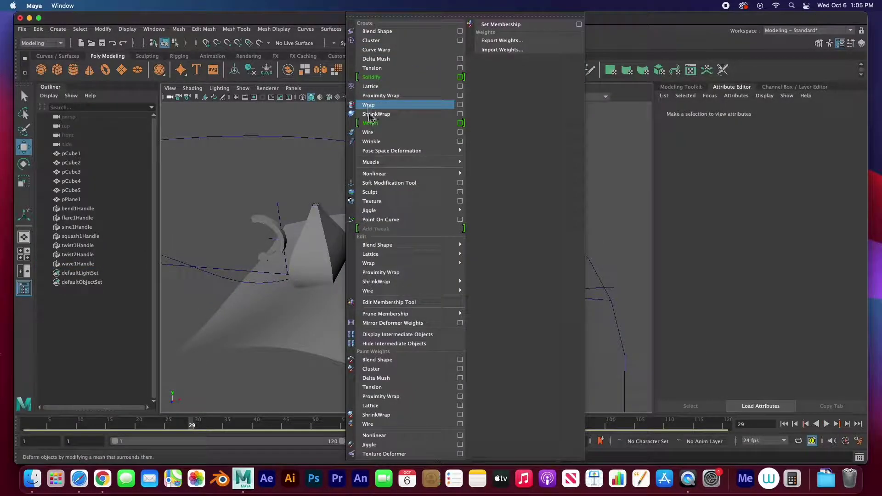
pyautogui.moveTo(369, 176)
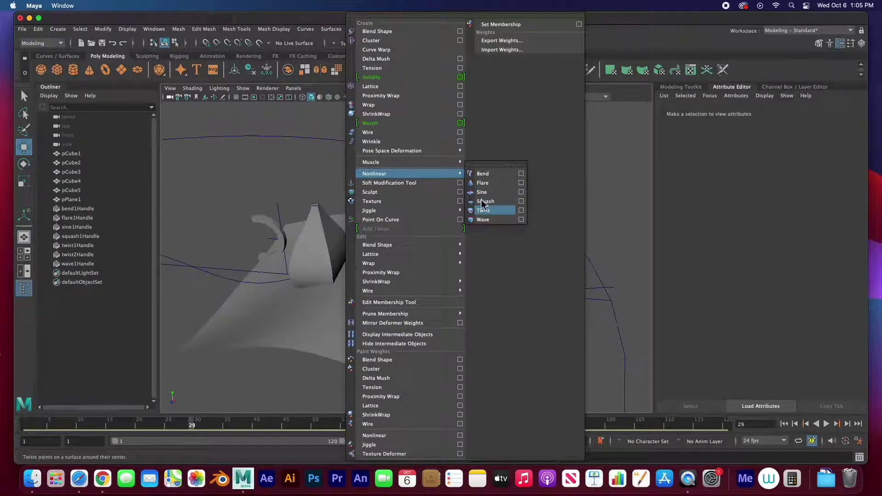
pyautogui.click(366, 18)
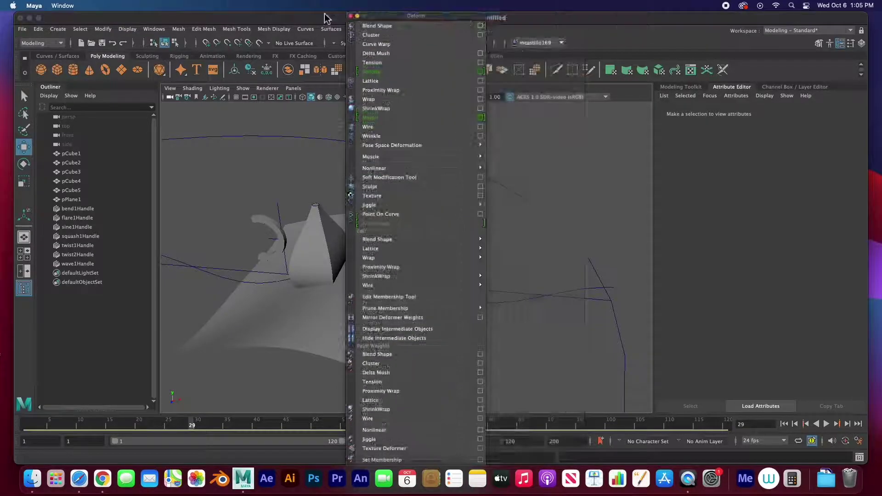
pyautogui.click(351, 16)
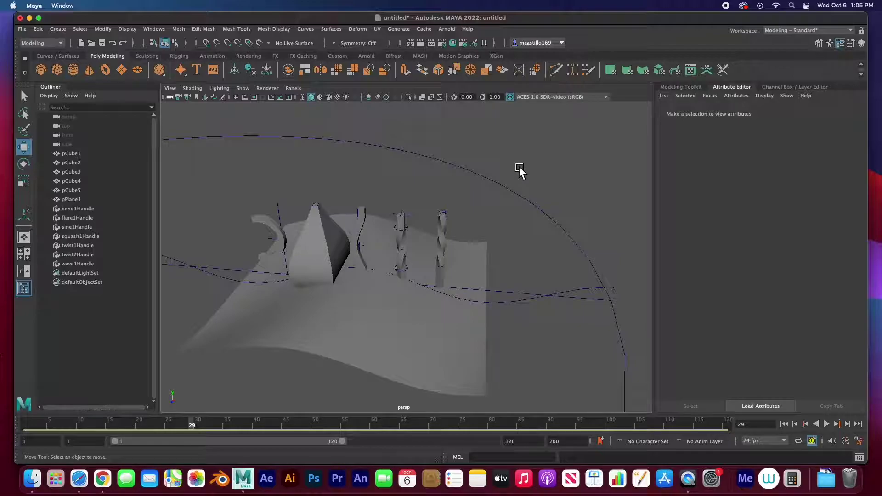
# Inspect the twist deformers by selecting the fifth pillar and the two twist handles in turn
pyautogui.scroll(4, 444, 274)
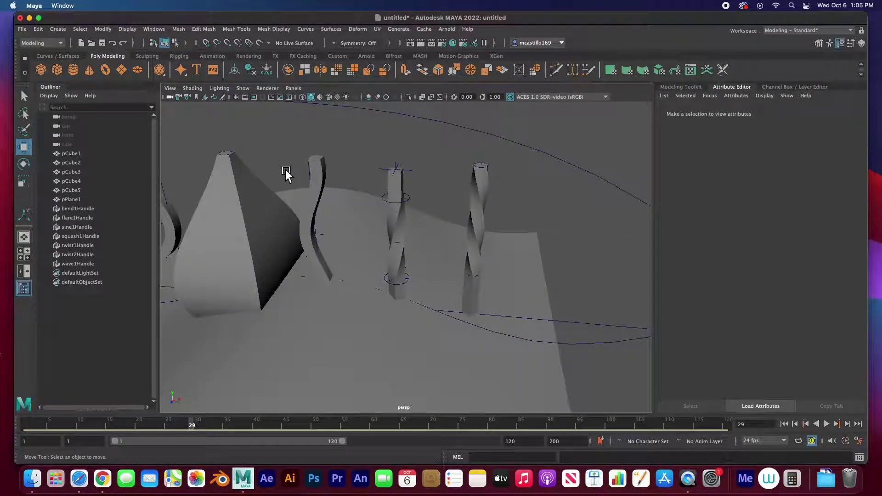
pyautogui.click(482, 239)
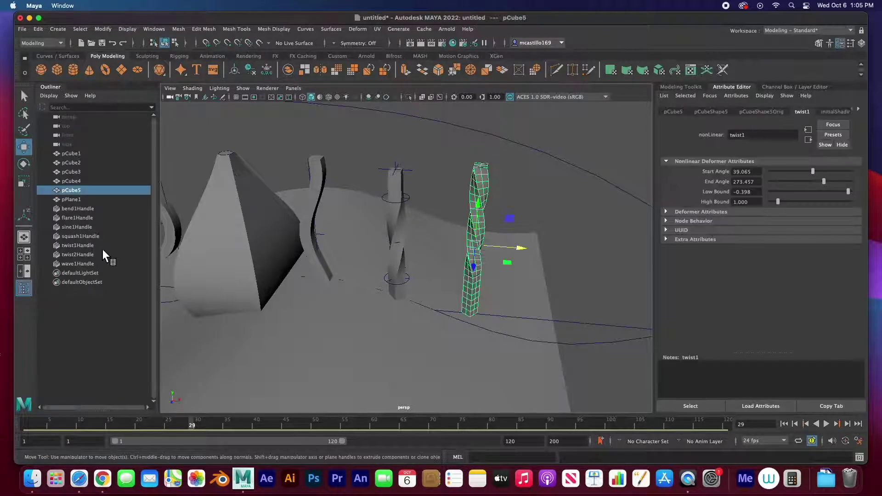
pyautogui.click(80, 256)
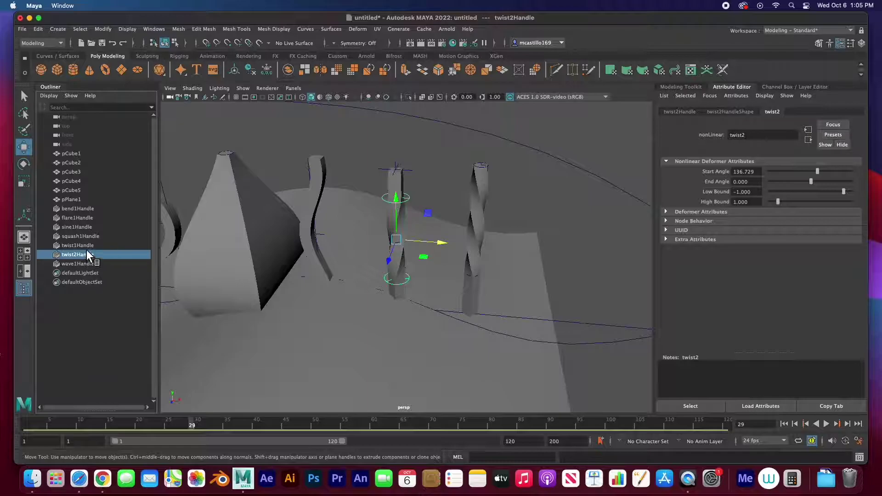
pyautogui.click(78, 245)
pyautogui.moveTo(482, 213); pyautogui.dragTo(505, 215)
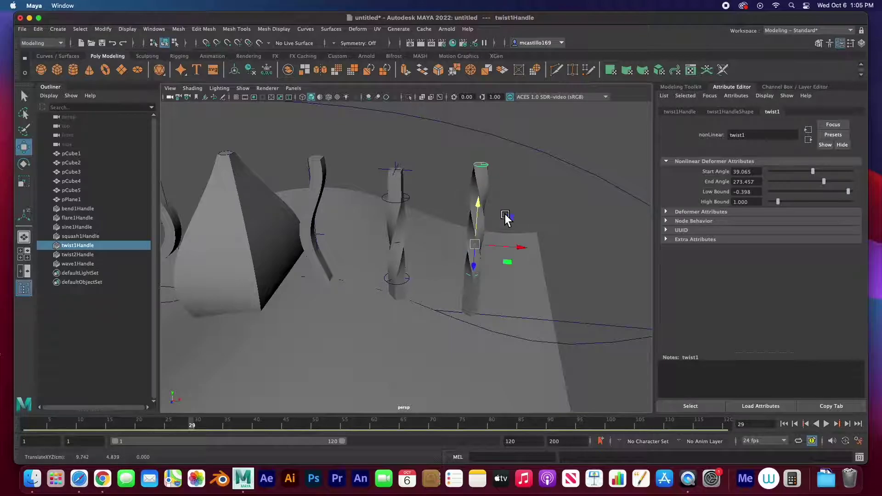
# Delete the construction history of the twisted fifth pillar to bake its shape, and reselect the pillar to check it
pyautogui.click(476, 290)
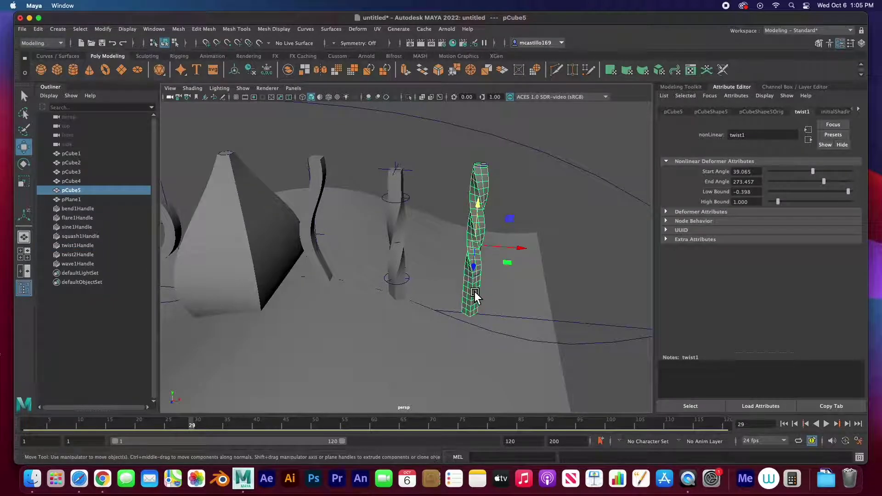
pyautogui.click(40, 31)
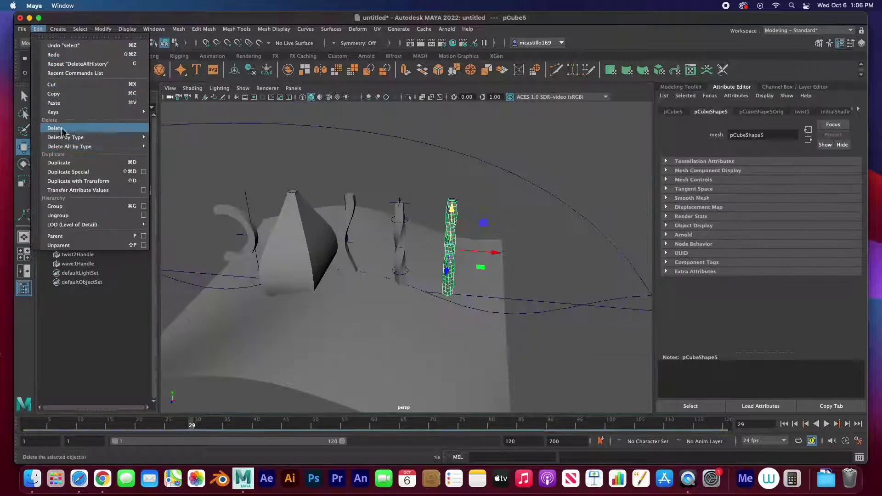
pyautogui.moveTo(70, 137)
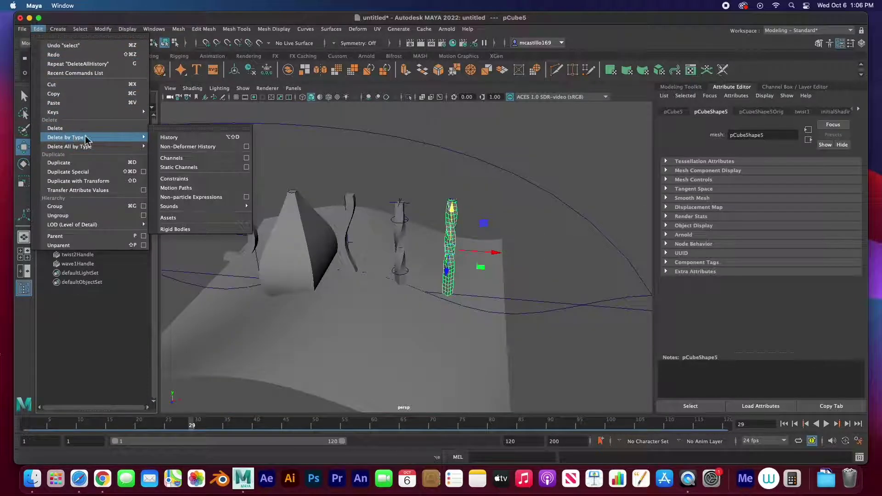
pyautogui.click(168, 137)
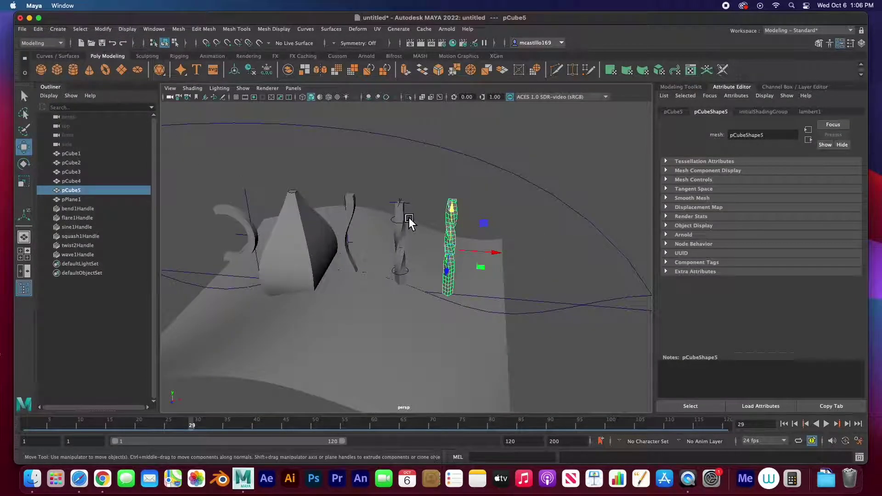
pyautogui.scroll(5, 451, 228)
pyautogui.keyDown('alt'); pyautogui.moveTo(451, 228); pyautogui.dragTo(465, 168); pyautogui.keyUp('alt')
pyautogui.click(465, 167)
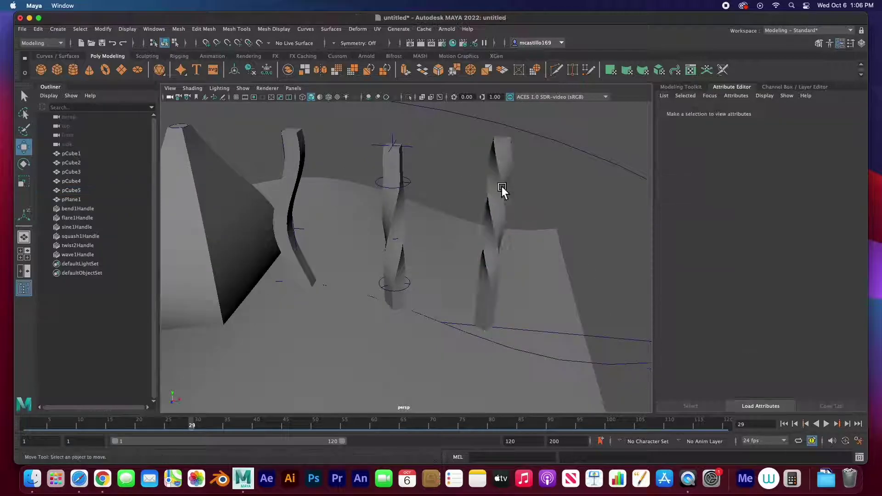
pyautogui.click(506, 181)
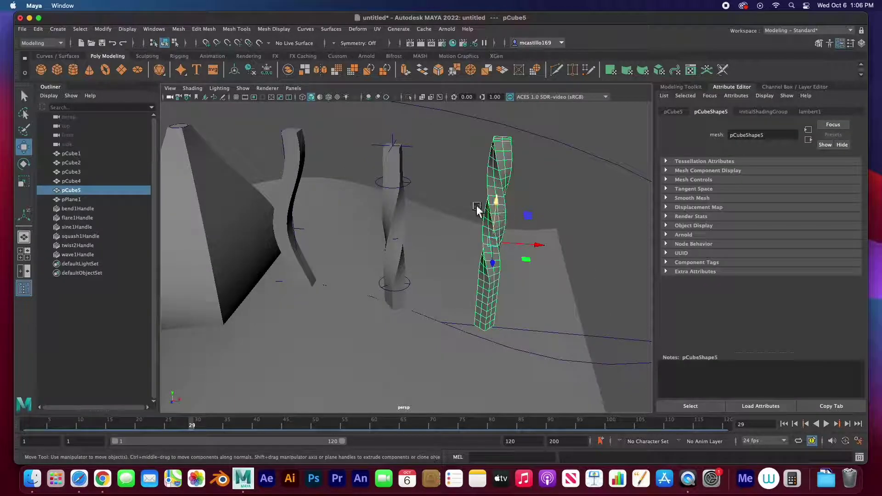
# Delete the twist deformer's handle from the fourth pillar
pyautogui.click(79, 246)
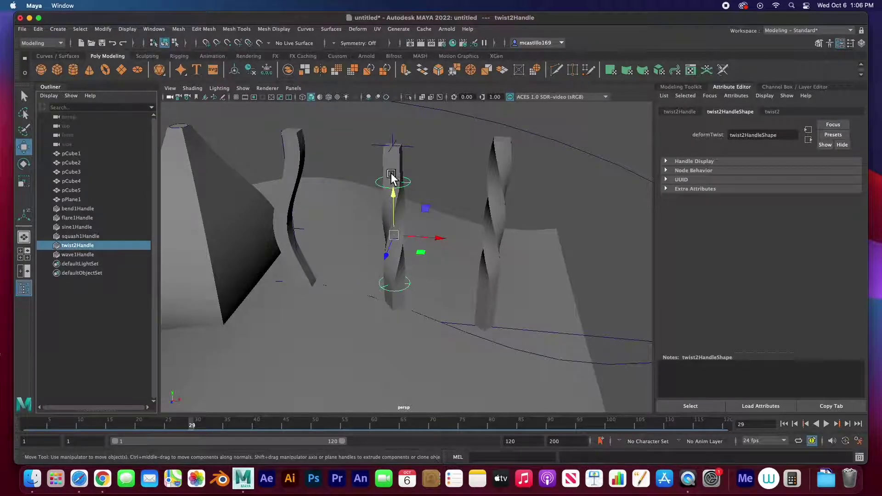
pyautogui.press('Delete')
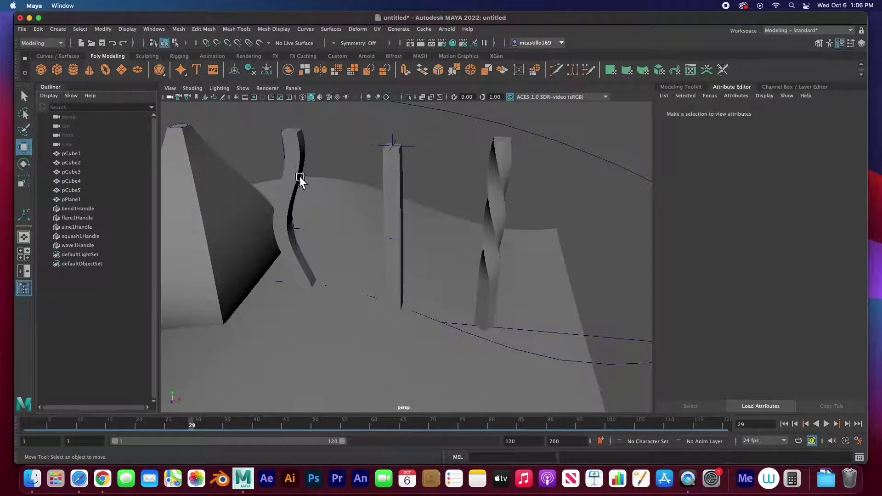
# With the sine-deformed third pillar selected, delete the construction history of all objects in the scene
pyautogui.click(304, 228)
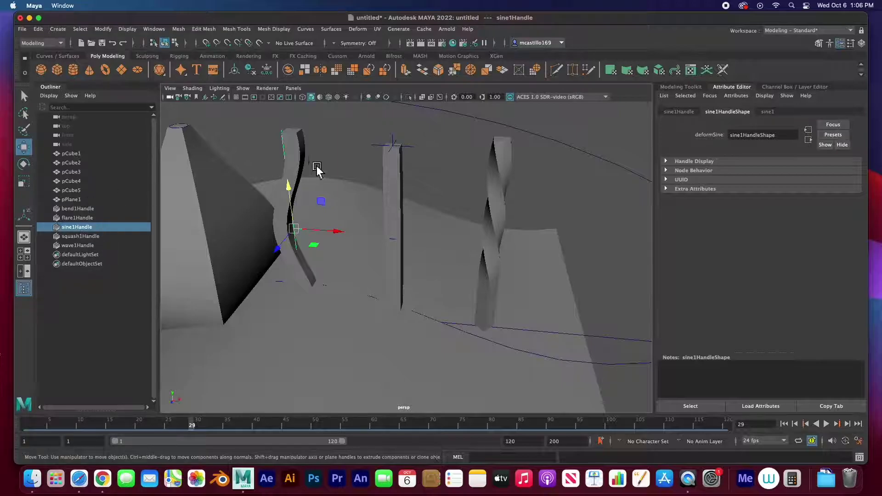
pyautogui.click(305, 141)
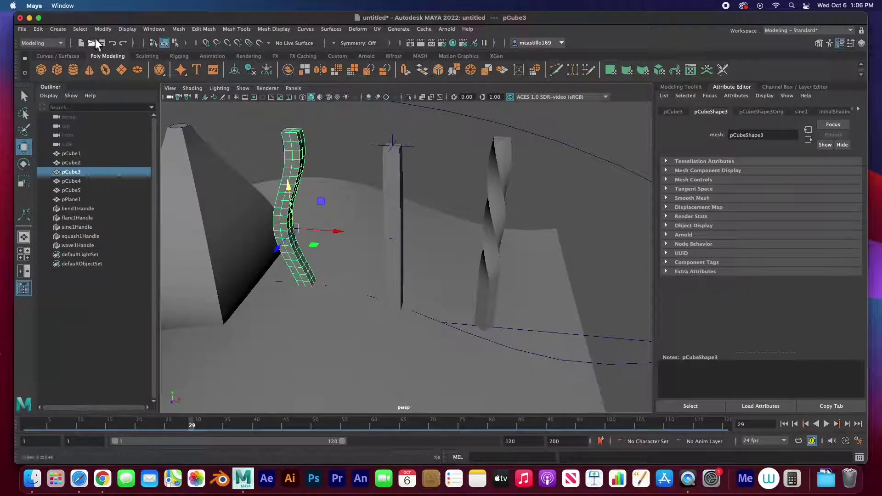
pyautogui.click(40, 30)
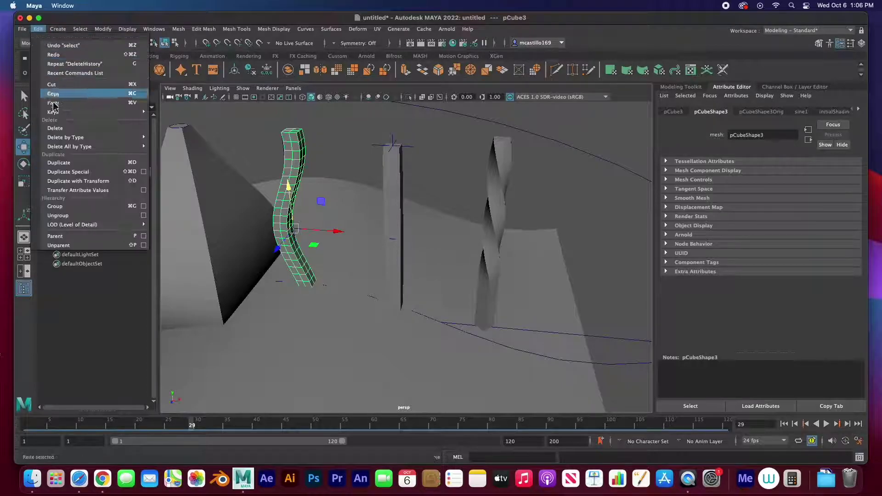
pyautogui.moveTo(54, 140)
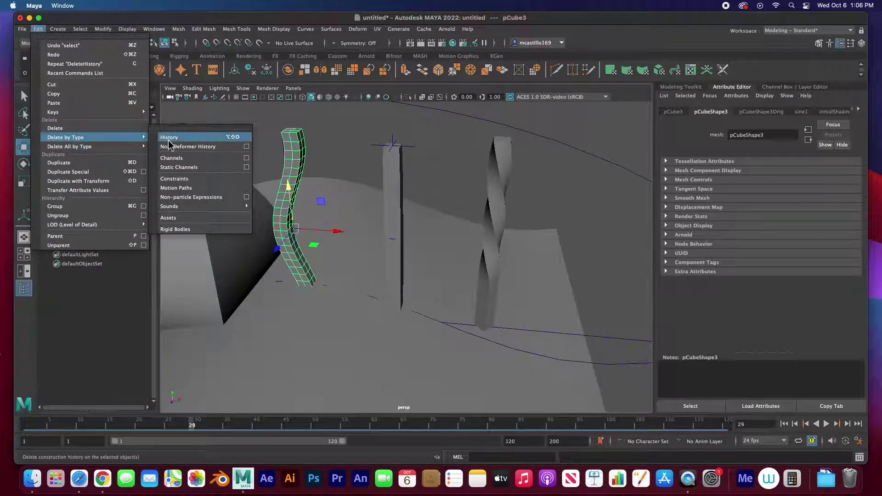
pyautogui.moveTo(84, 147)
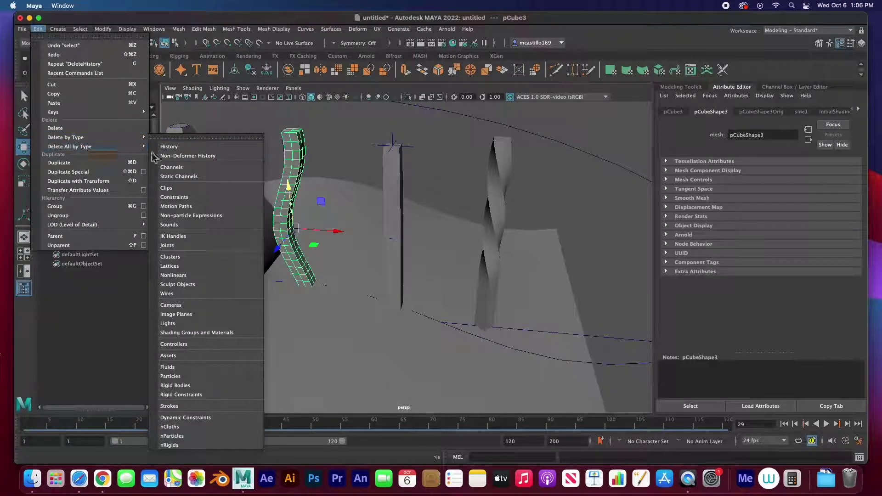
pyautogui.click(178, 153)
# Examine the pillars and plane from several angles, selecting the meshes individually and together
pyautogui.keyDown('alt'); pyautogui.moveTo(421, 216); pyautogui.dragTo(276, 205); pyautogui.keyUp('alt')
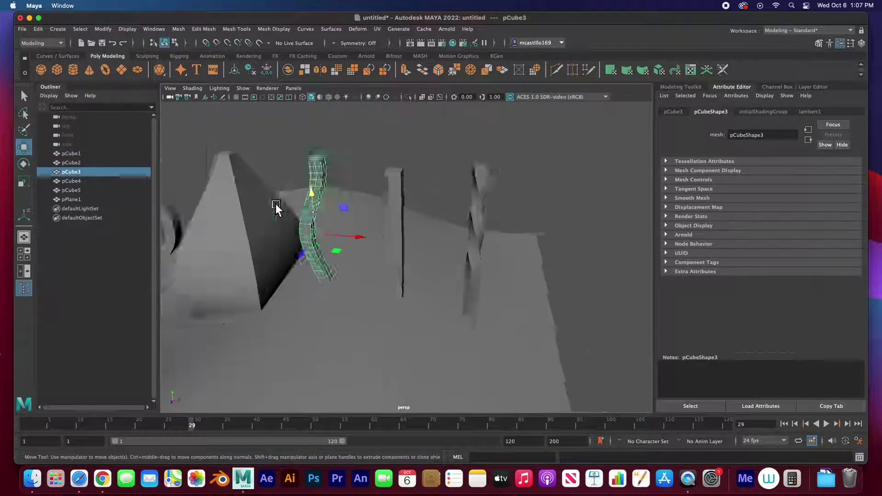
pyautogui.scroll(-3, 276, 205)
pyautogui.click(278, 173)
pyautogui.moveTo(274, 241)
pyautogui.keyDown('alt'); pyautogui.mouseDown()
pyautogui.moveTo(292, 217)
pyautogui.moveTo(276, 210)
pyautogui.mouseUp(); pyautogui.keyUp('alt')
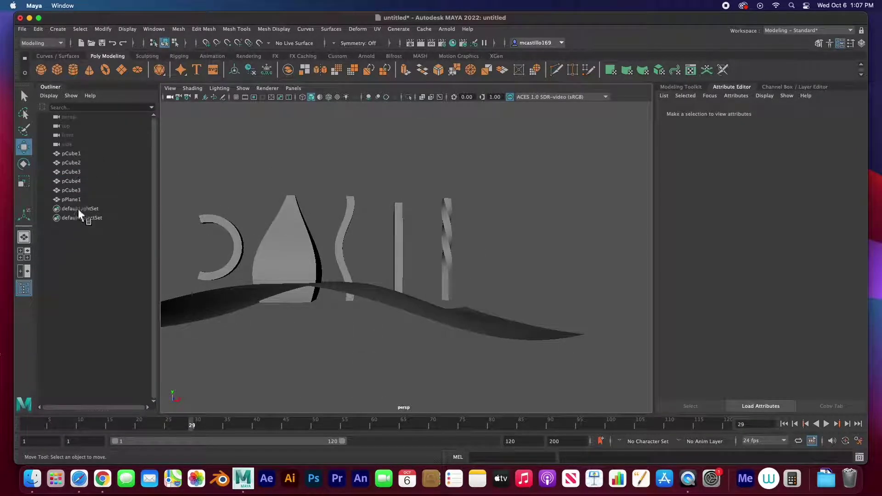
pyautogui.moveTo(275, 212)
pyautogui.keyDown('alt'); pyautogui.mouseDown()
pyautogui.moveTo(267, 217)
pyautogui.moveTo(260, 277)
pyautogui.mouseUp(); pyautogui.keyUp('alt')
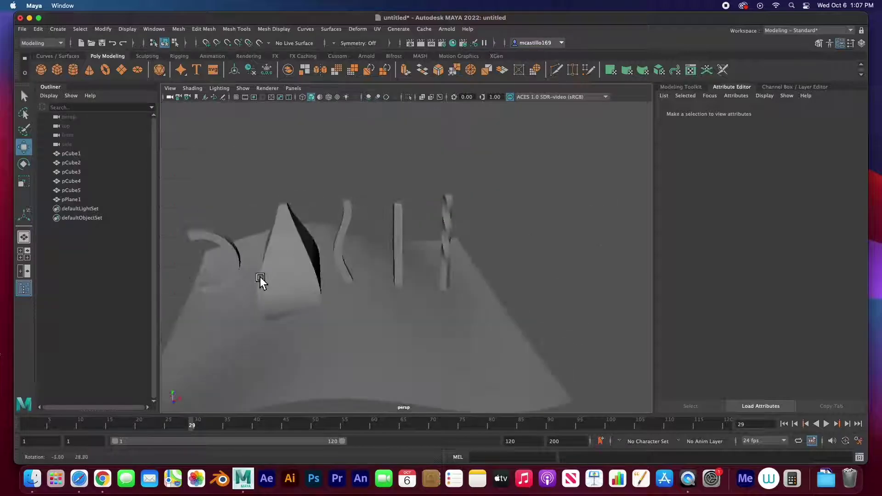
pyautogui.click(327, 329)
pyautogui.click(289, 269)
pyautogui.click(227, 243)
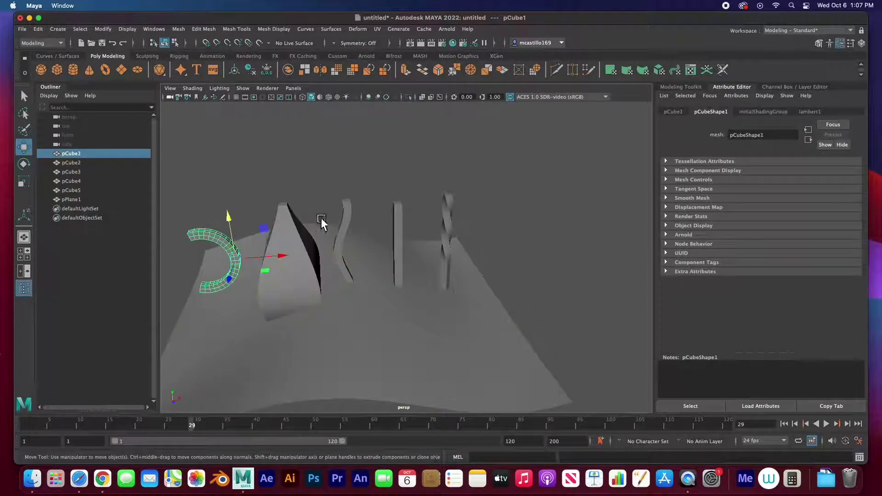
pyautogui.moveTo(322, 186); pyautogui.dragTo(450, 276)
pyautogui.keyDown('alt'); pyautogui.moveTo(450, 276); pyautogui.dragTo(398, 302); pyautogui.keyUp('alt')
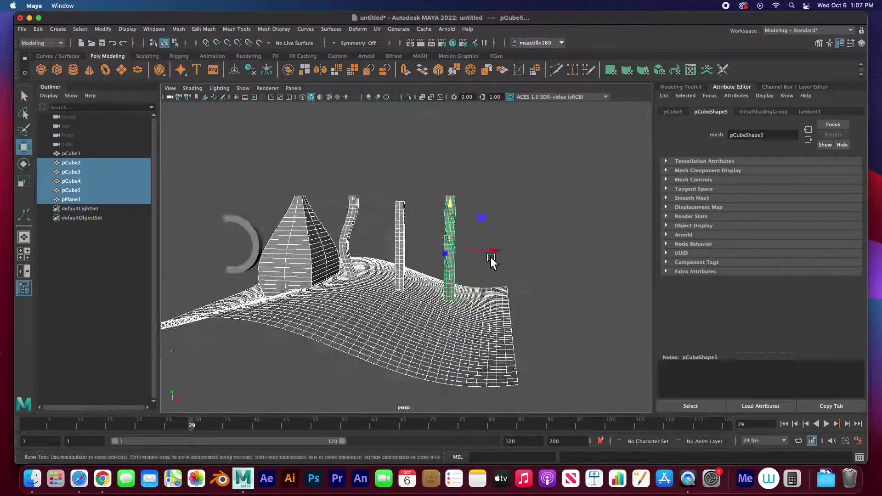
pyautogui.click(479, 277)
pyautogui.keyDown('alt'); pyautogui.moveTo(393, 259); pyautogui.dragTo(417, 256); pyautogui.keyUp('alt')
pyautogui.click(418, 255)
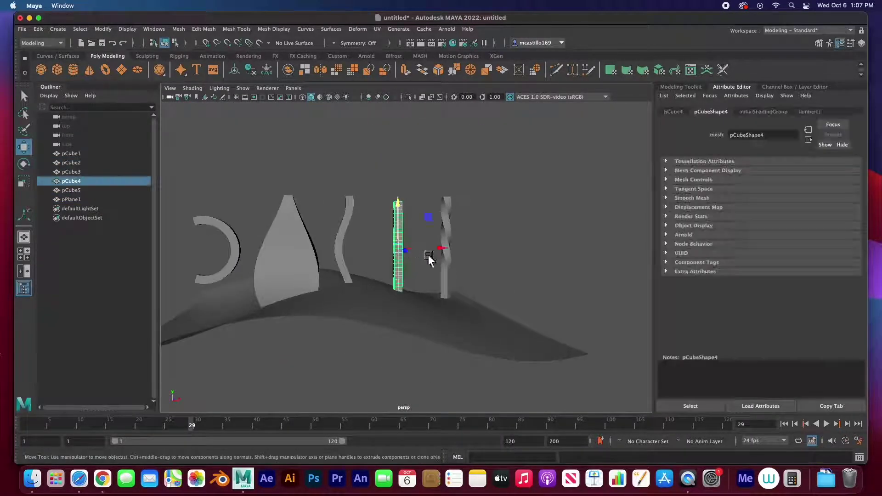